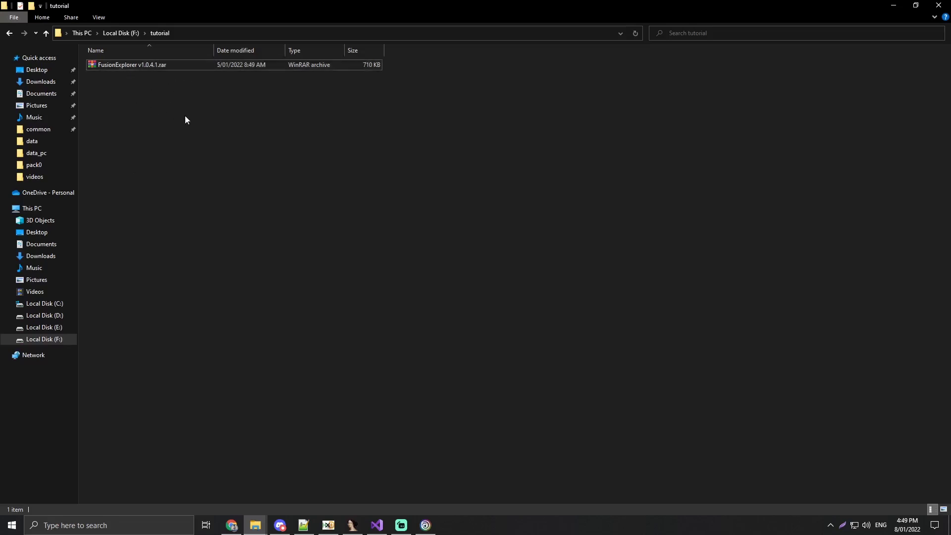
Extract the FusionExplorer rar archive into the tutorial folder.
left_click(141, 68)
right_click(141, 68)
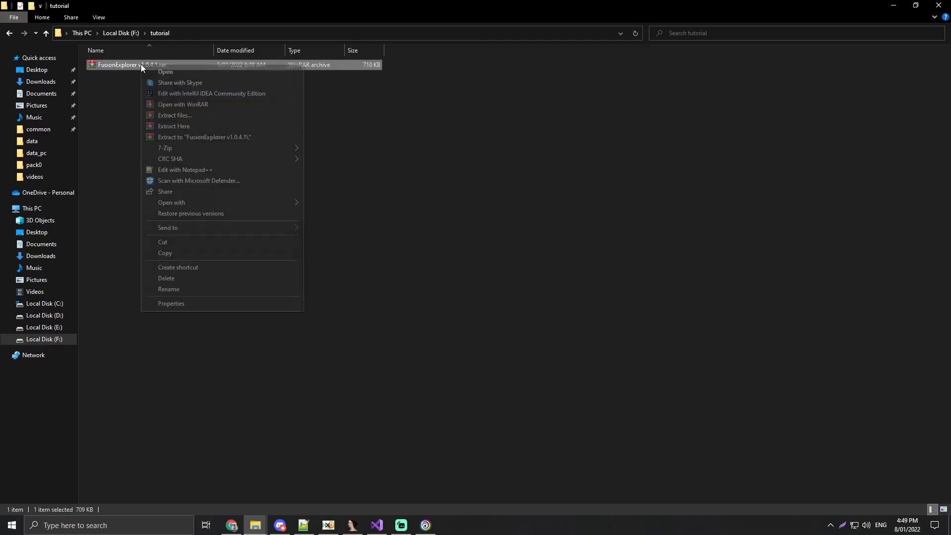
left_click(201, 128)
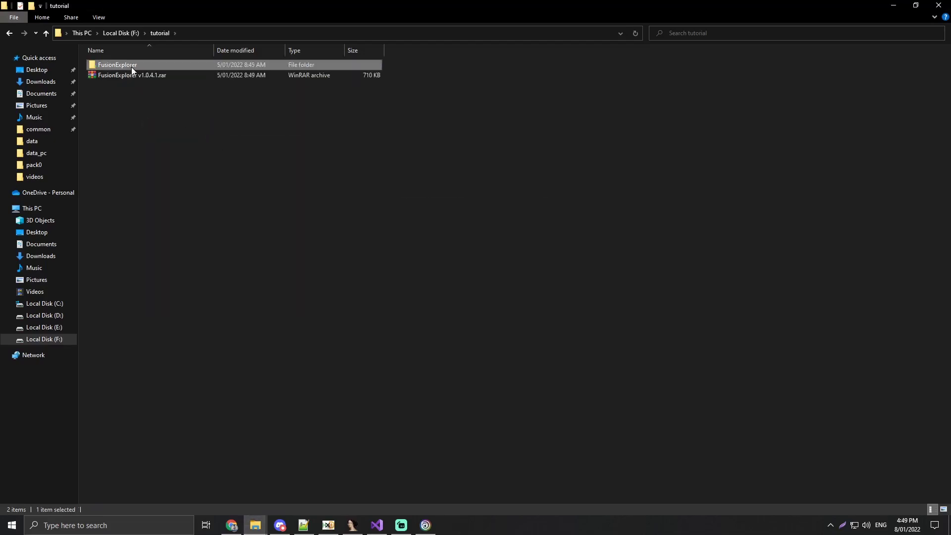
Launch FusionExplorer.exe from the extracted FusionExplorer folder.
double_click(132, 66)
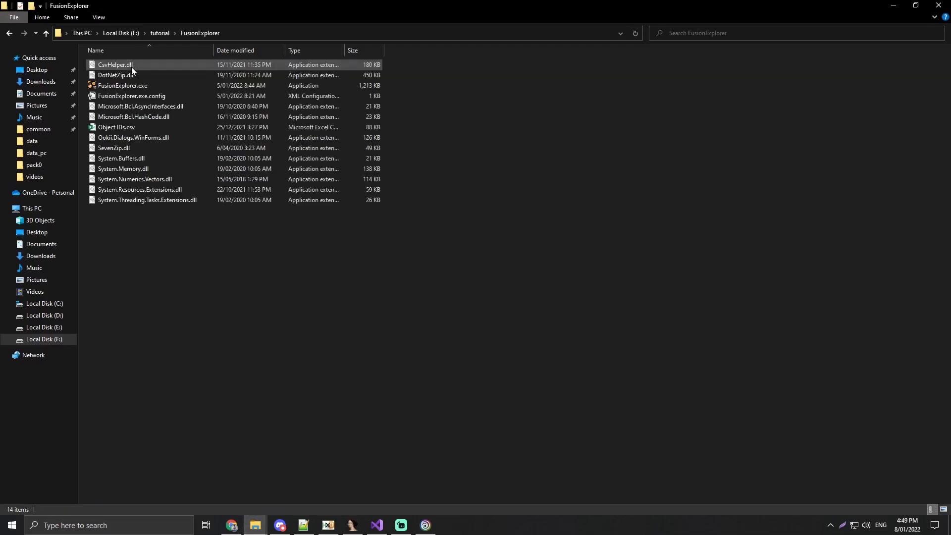
double_click(153, 85)
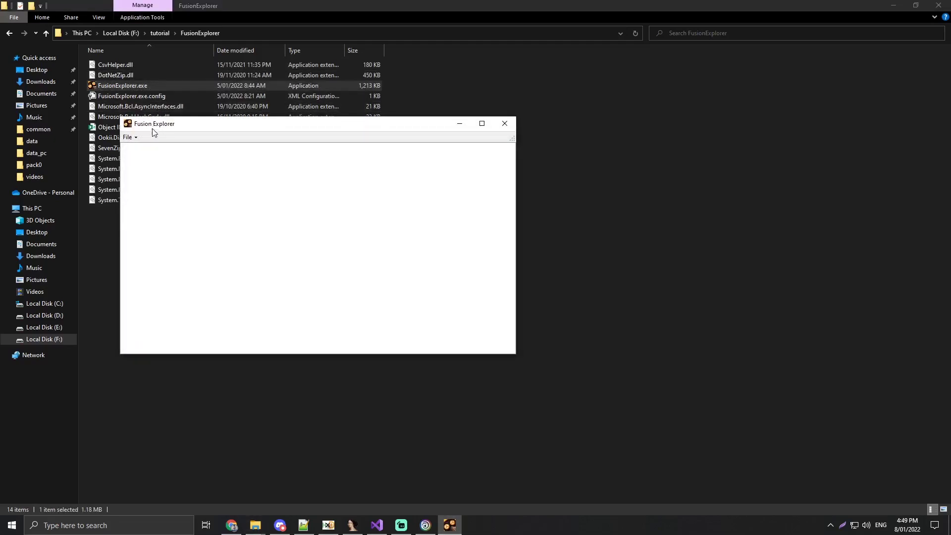
left_click(136, 140)
Load data.pak from D:\Program Files (x86)\Steam\steamapps\common\Trials Fusion\build\data_pc.
left_click(140, 148)
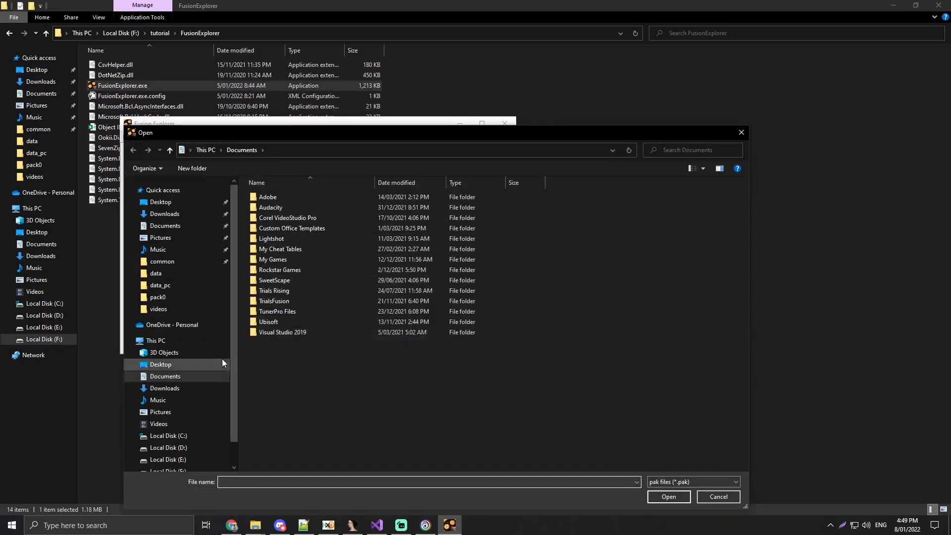
scroll(218, 361, "down", 1)
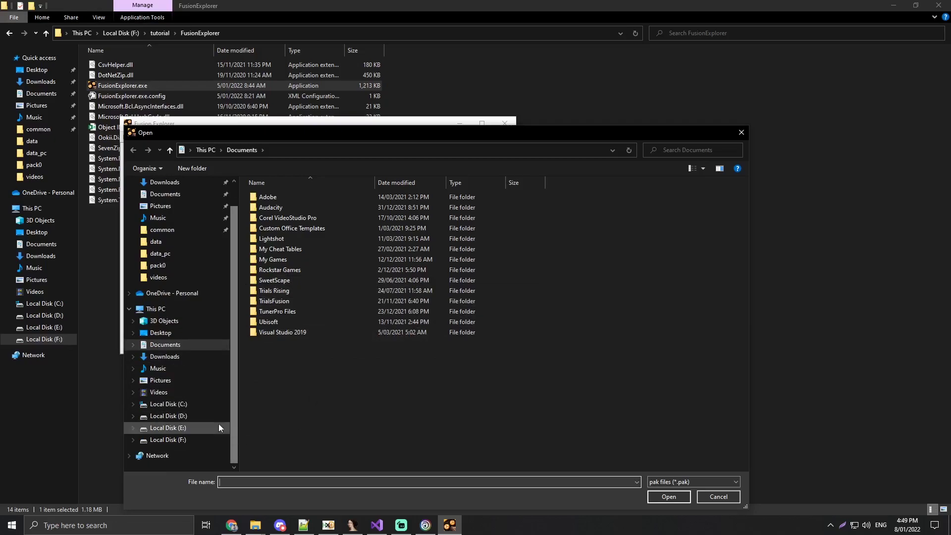
left_click(183, 419)
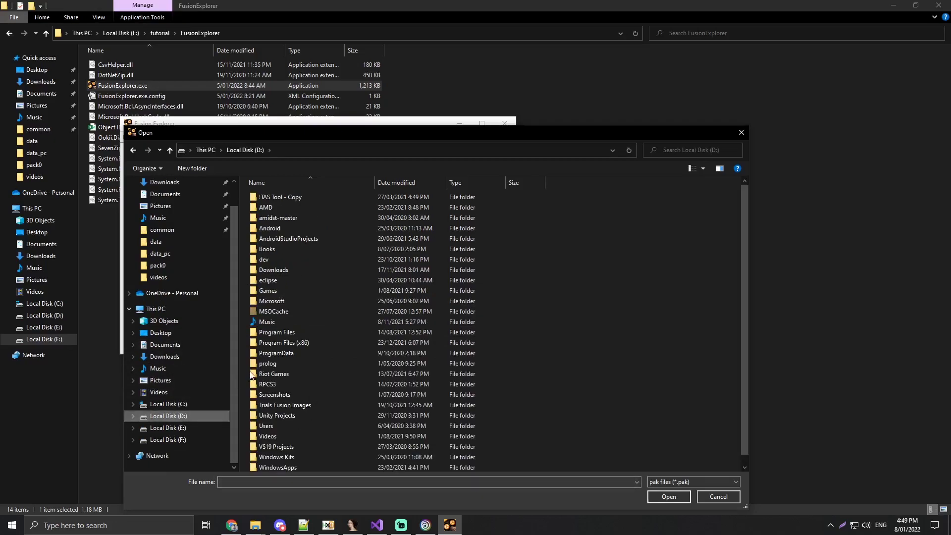
double_click(297, 343)
double_click(303, 361)
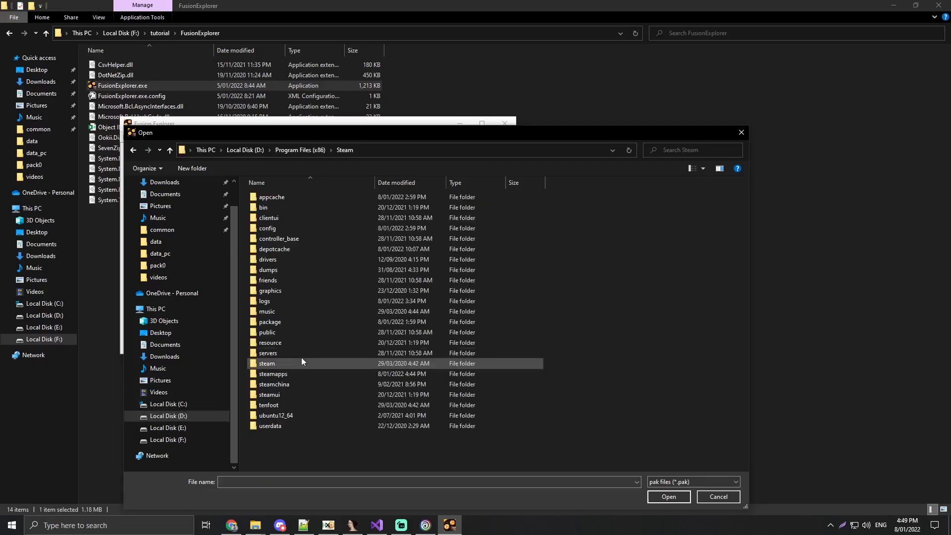
double_click(295, 373)
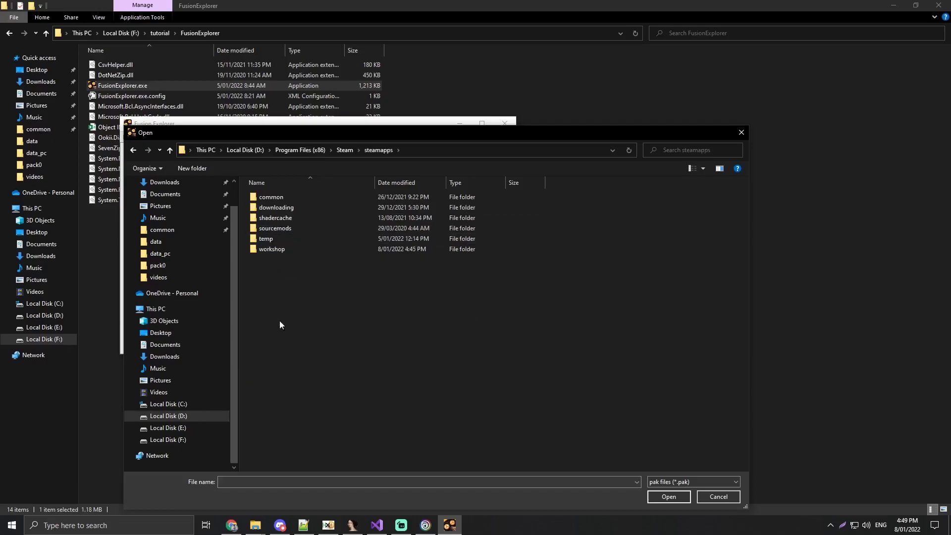
double_click(281, 195)
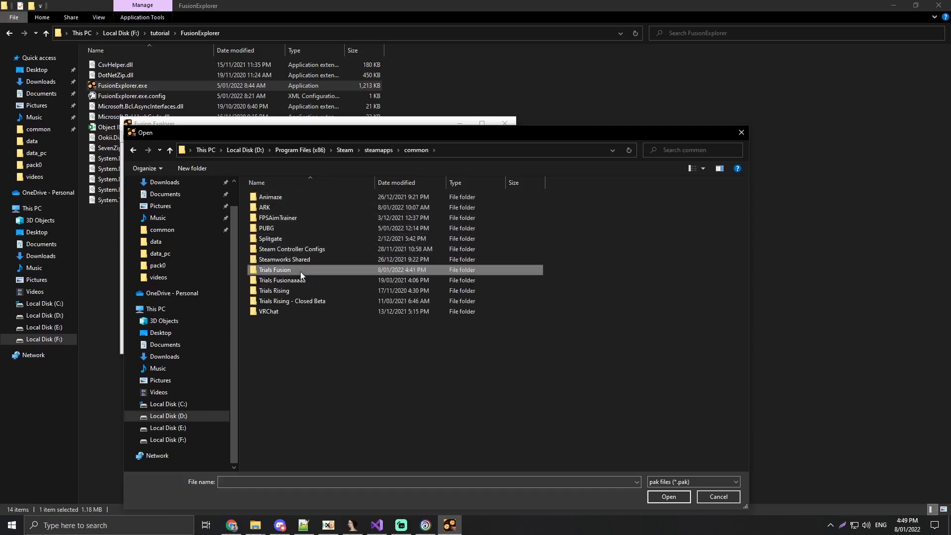
double_click(300, 271)
double_click(280, 201)
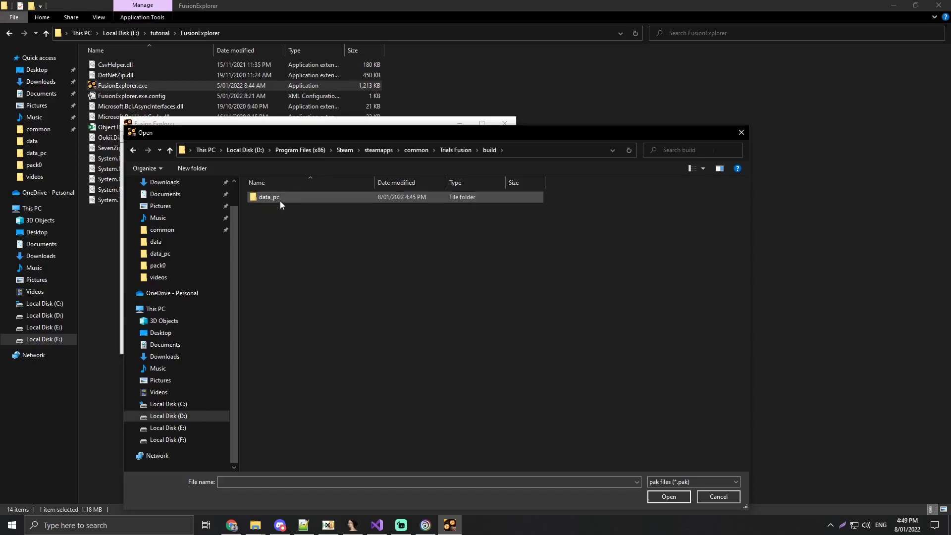
double_click(280, 201)
left_click(311, 206)
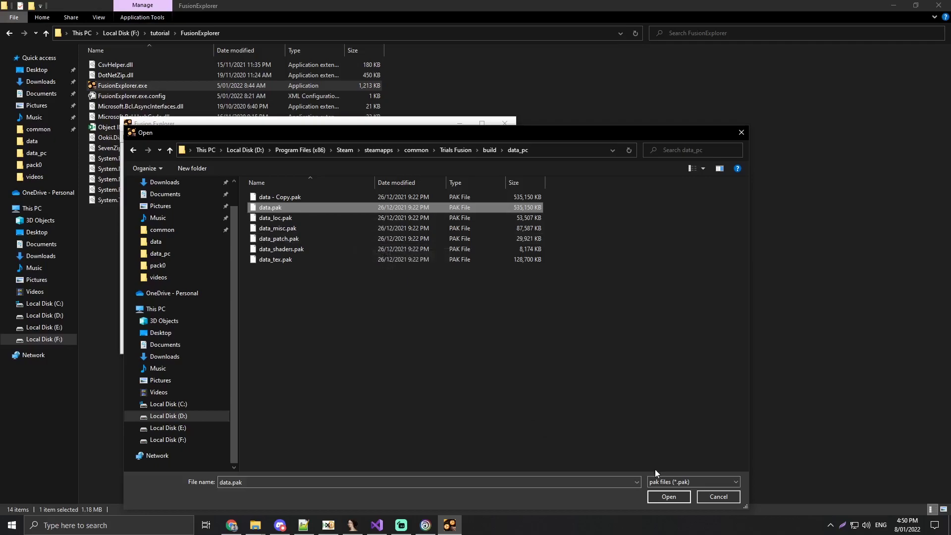
left_click(668, 497)
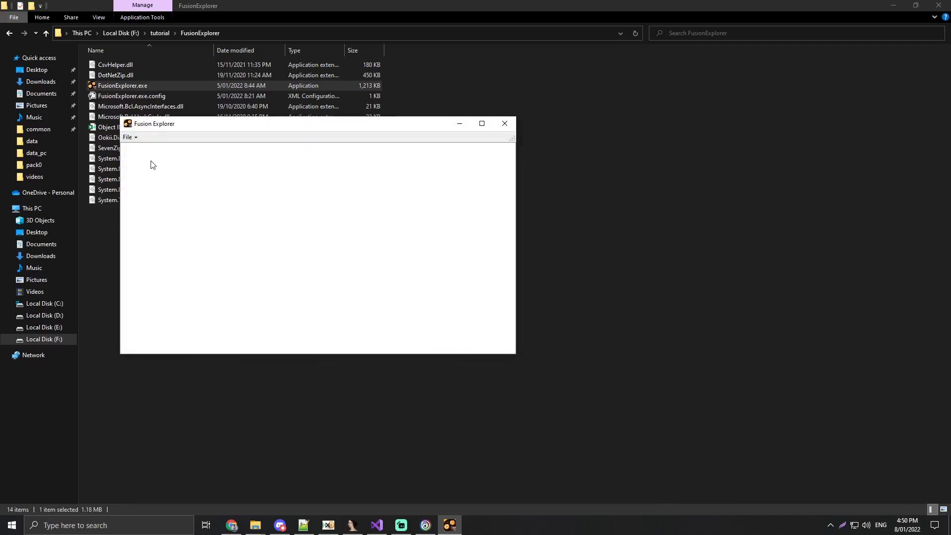
Export items.xml from data.pak's pack0 folder to a new Exports folder.
left_click(126, 148)
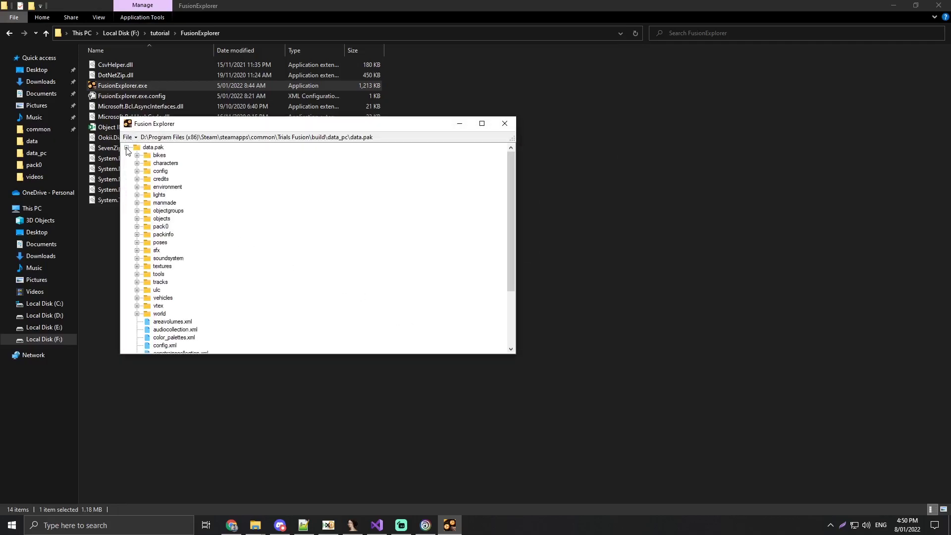
left_click(137, 226)
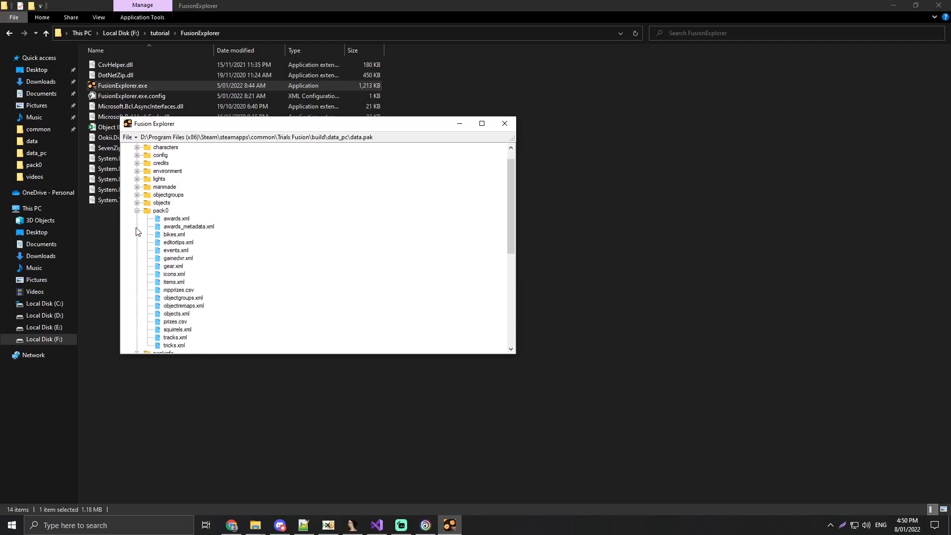
right_click(182, 258)
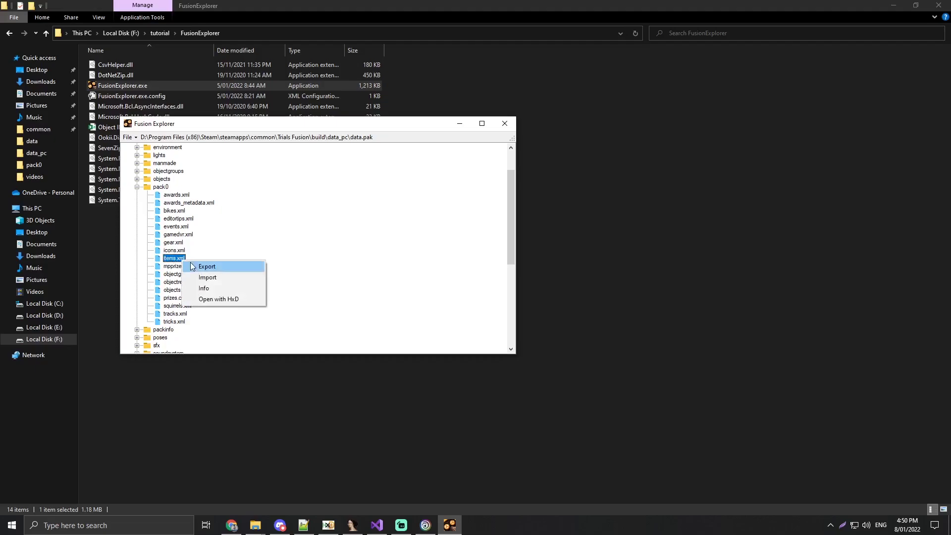
left_click(218, 269)
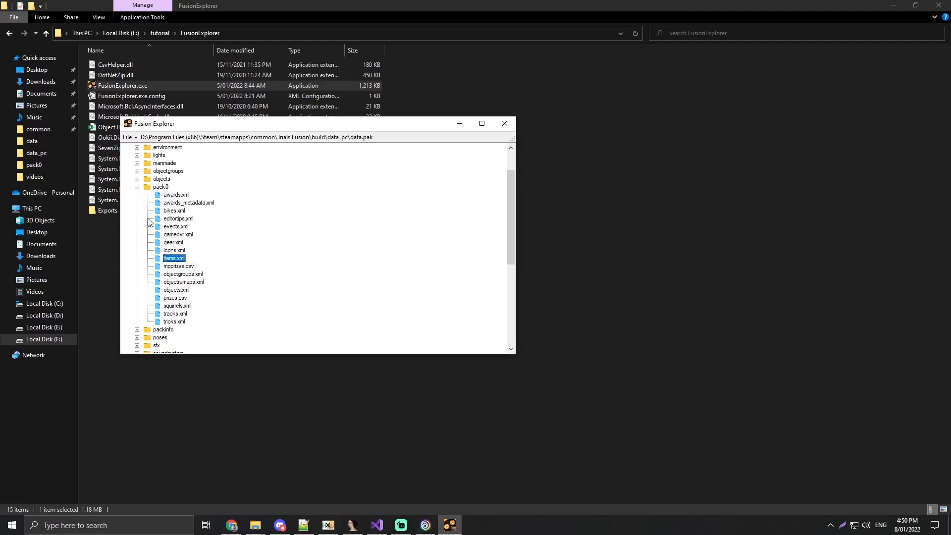
left_click(486, 77)
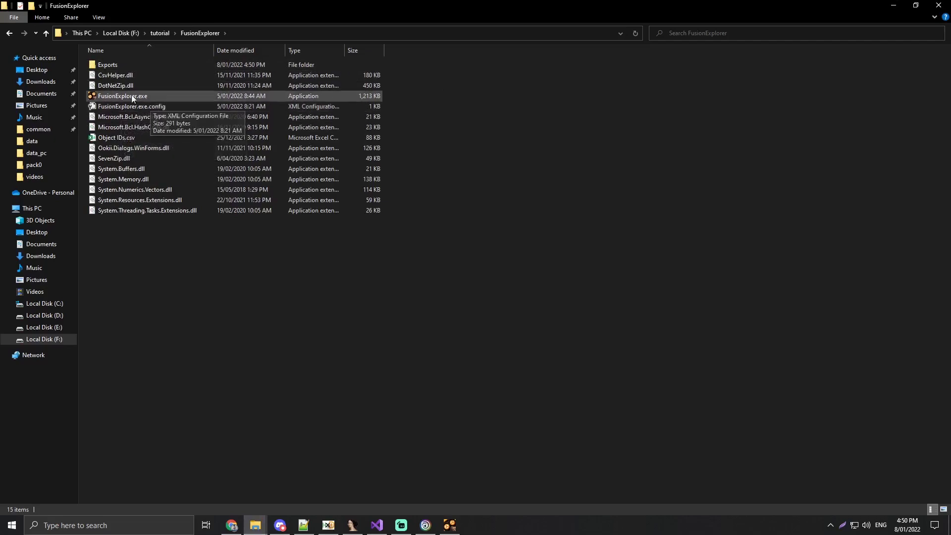
Locate items.xml in Exports\data.pak\pack0 and bring up its context menu.
double_click(118, 68)
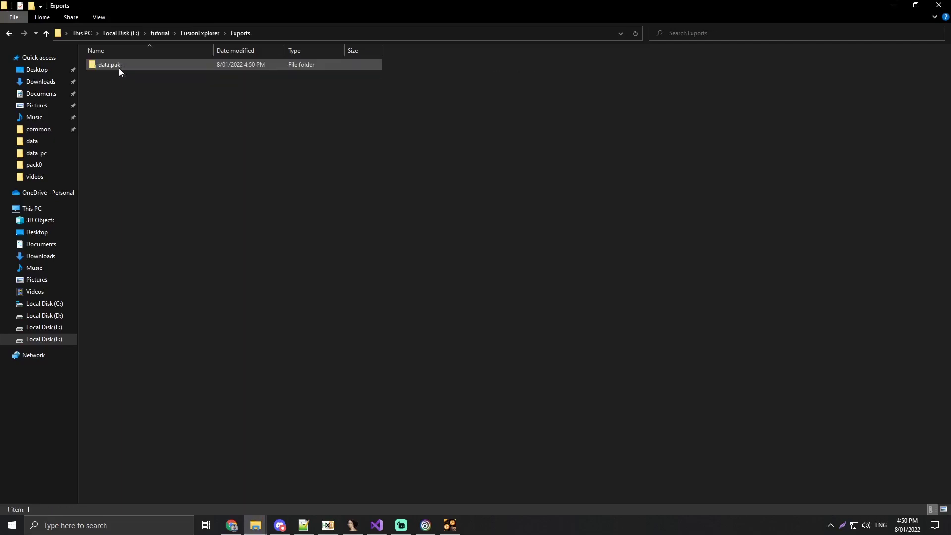
double_click(119, 67)
double_click(119, 68)
left_click(119, 68)
right_click(119, 67)
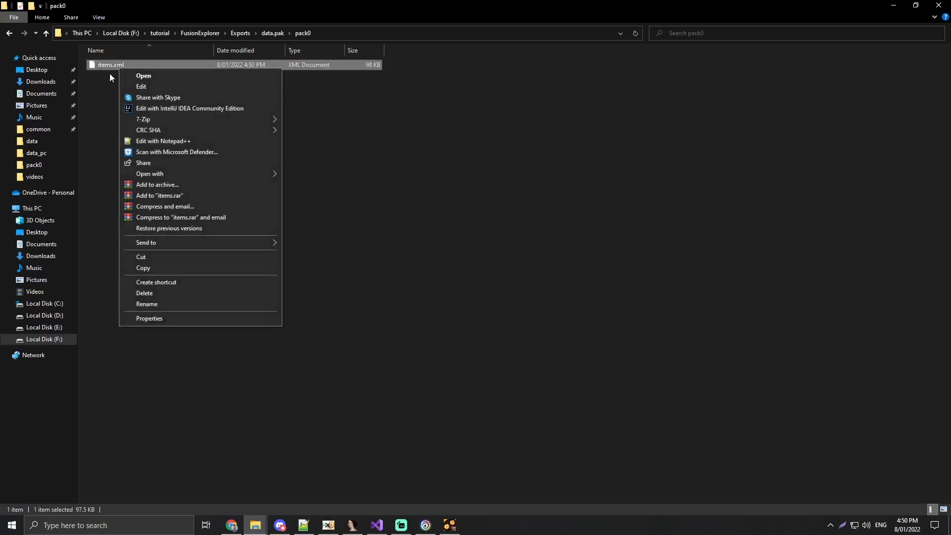
Open items.xml in Notepad++ and look over its gear and riders XML.
left_click(188, 142)
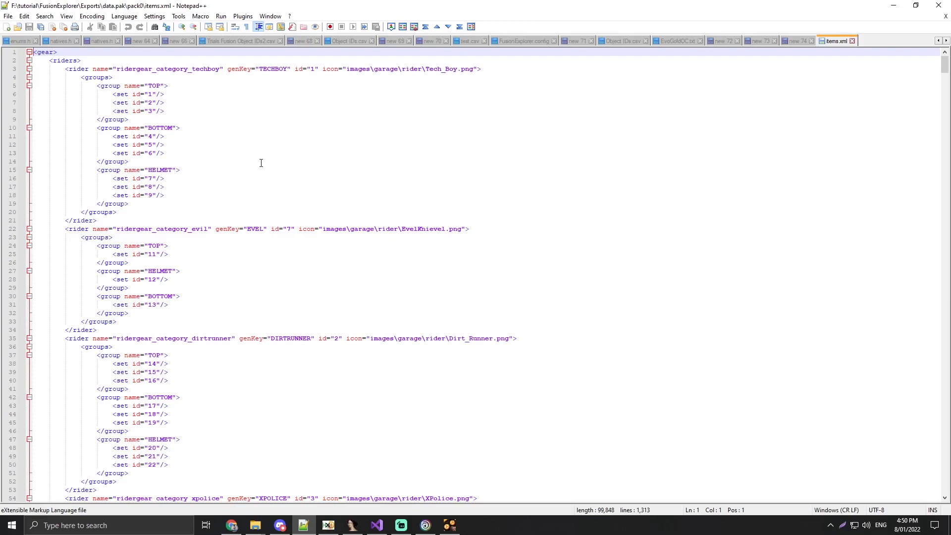
scroll(261, 163, "down", 3)
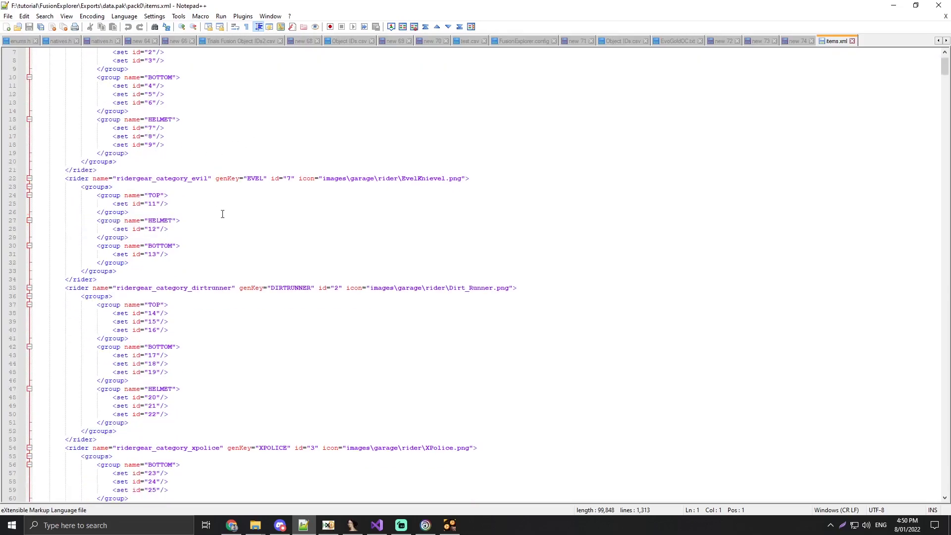
scroll(196, 221, "up", 3)
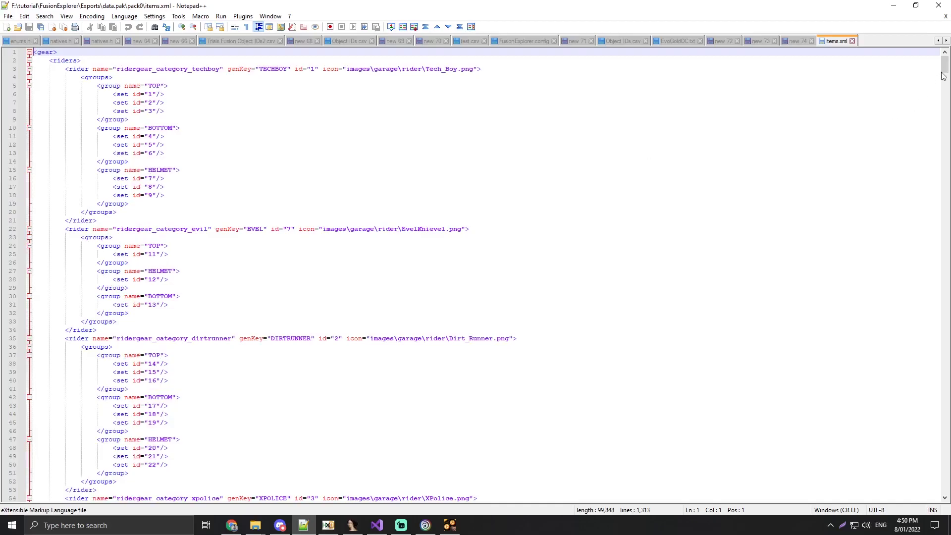
mouse_move(944, 70)
left_mouse_down()
mouse_move(938, 314)
mouse_move(938, 62)
left_mouse_up()
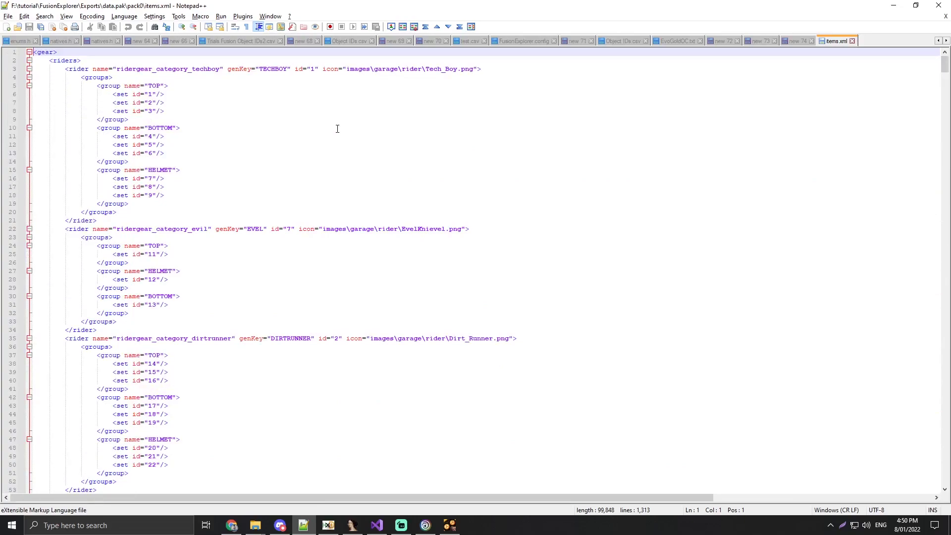
Fold the XML to level 3 with View > Collapse Level > 3.
key("alt+3")
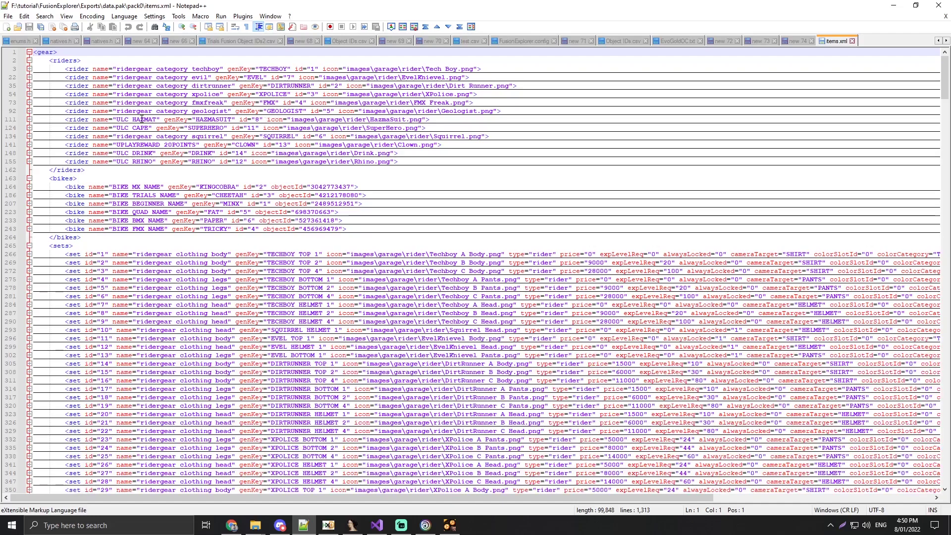
left_click(67, 16)
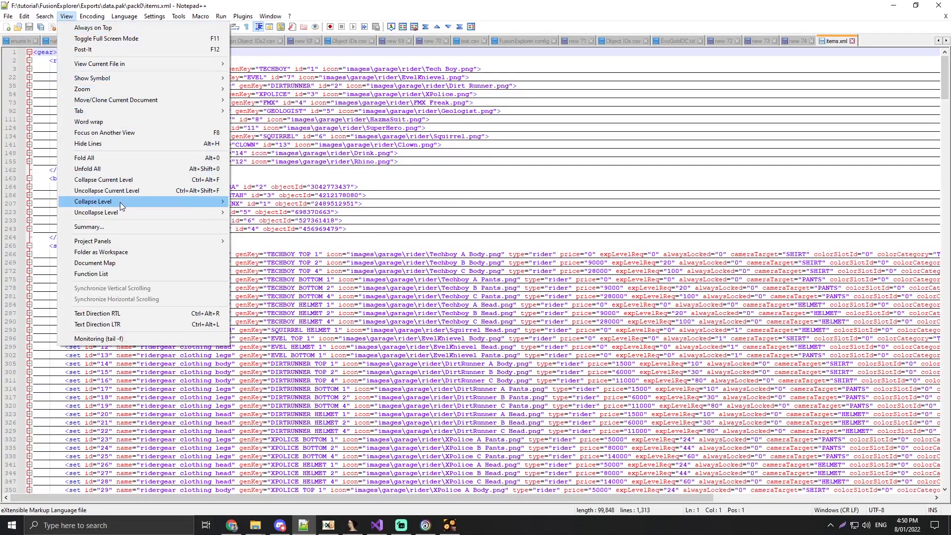
mouse_move(121, 204)
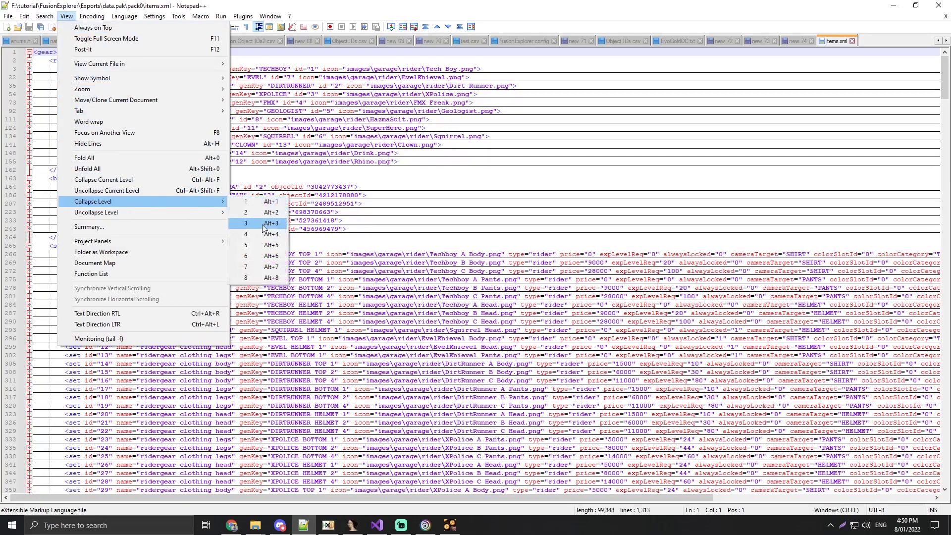
left_click(397, 181)
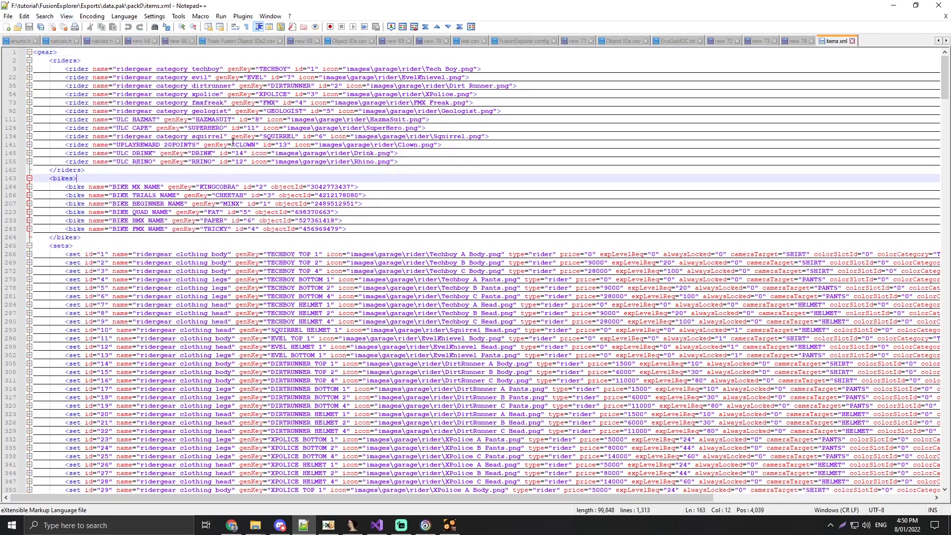
left_click(29, 61)
left_click(30, 60)
scroll(73, 124, "down", 1)
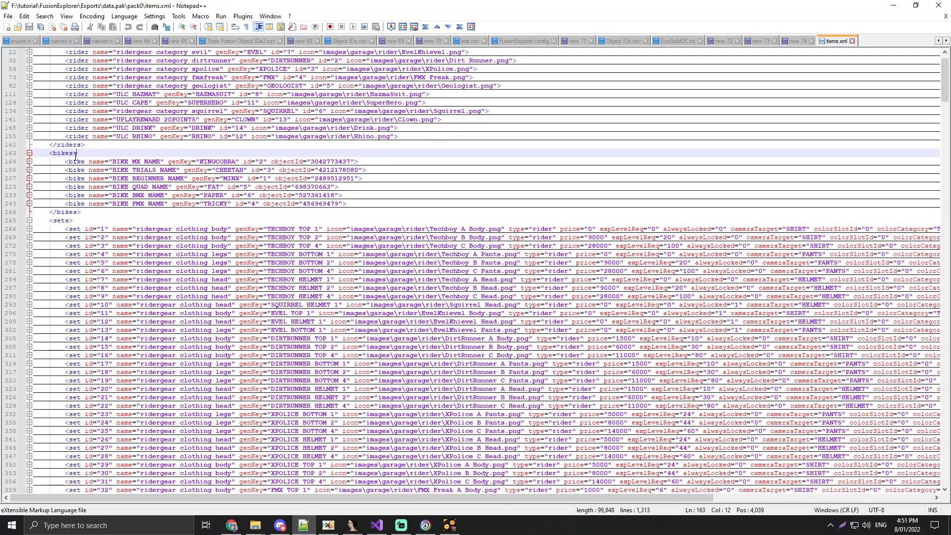
Expand the CHEETAH trials bike entry and change its Rims set id from 69 to 105.
left_click(29, 170)
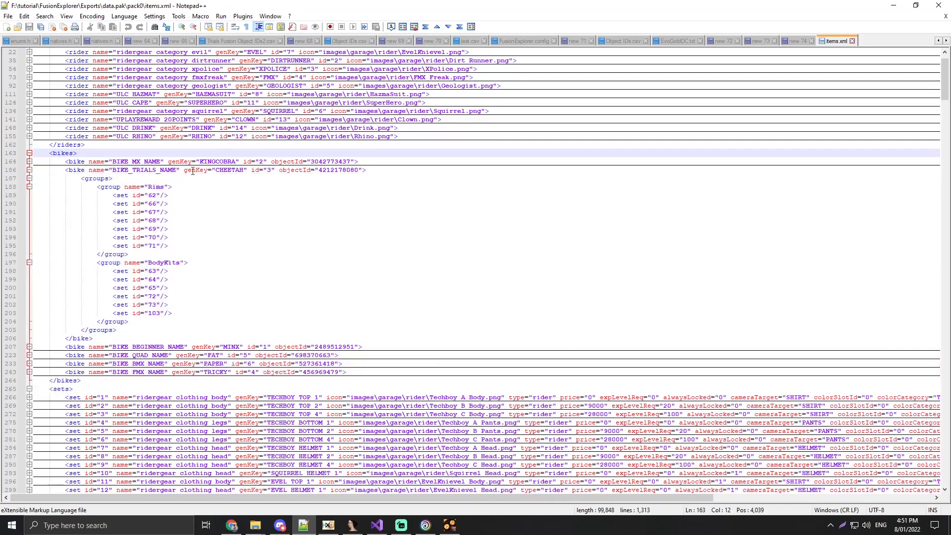
left_click(233, 172)
double_click(233, 172)
scroll(171, 176, "down", 1)
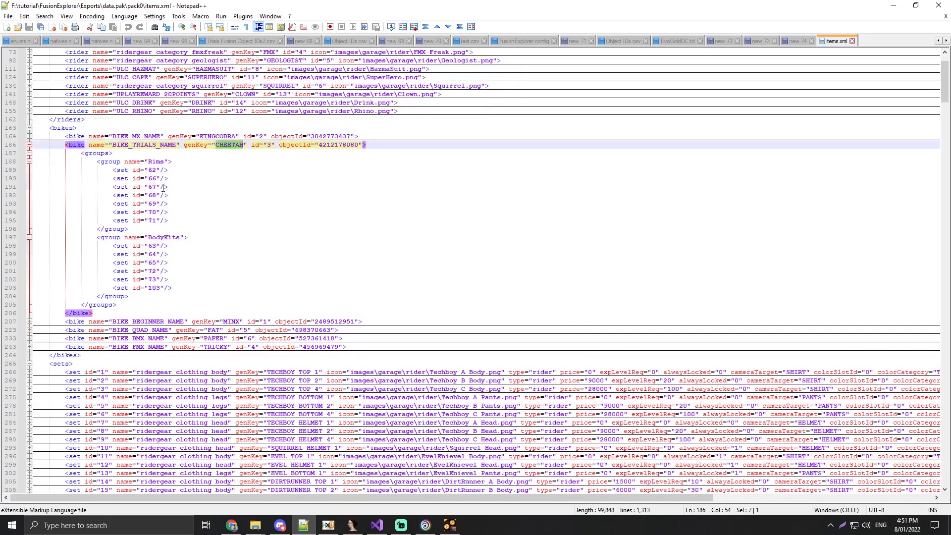
left_click(170, 202)
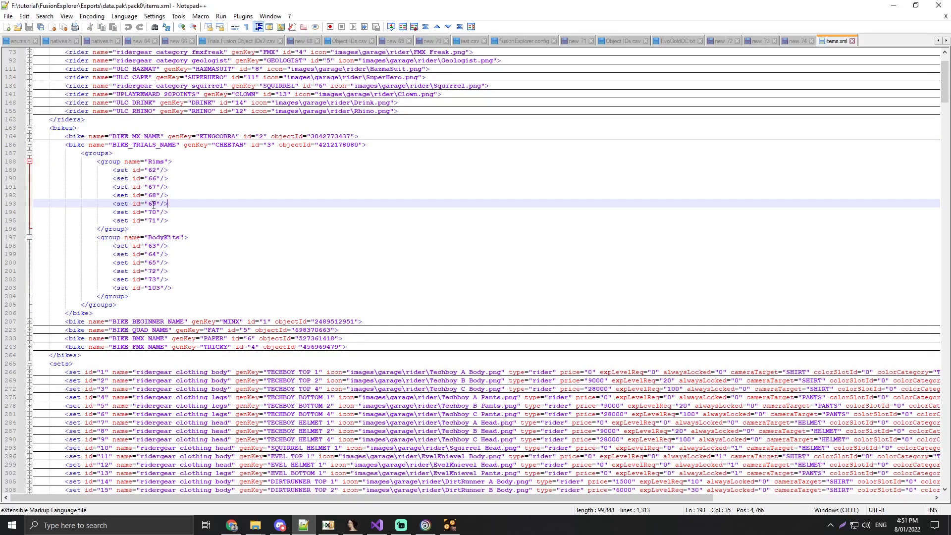
double_click(153, 203)
type("105")
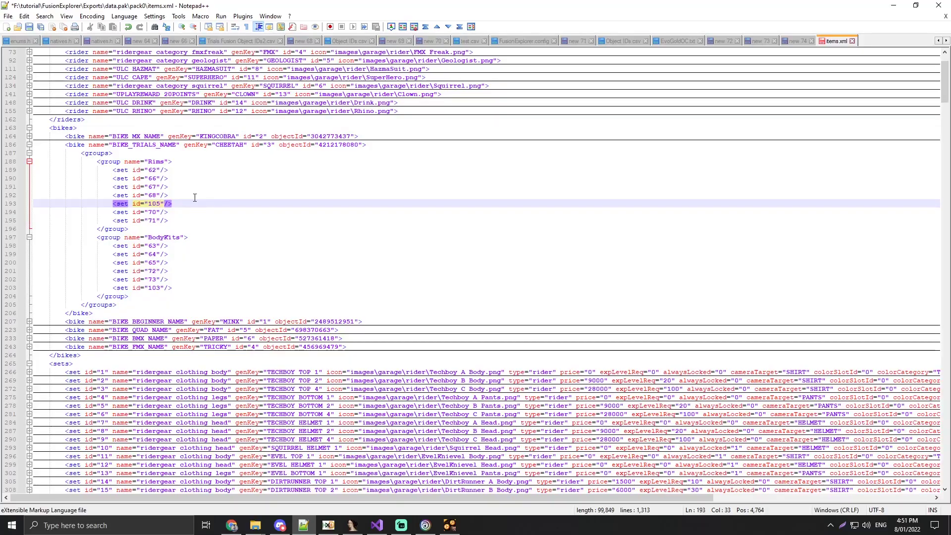
Find and expand rim set 105 near the end of the sets section.
scroll(119, 242, "down", 2)
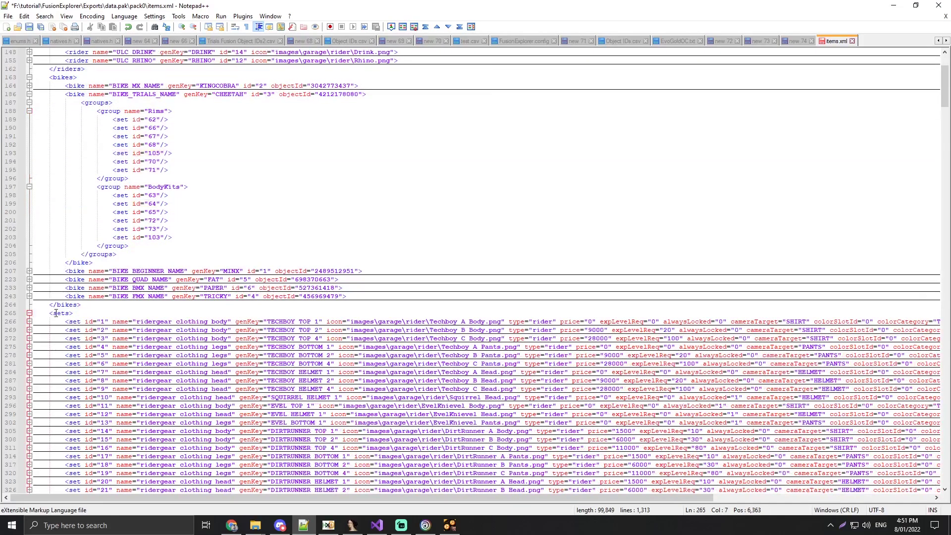
double_click(56, 313)
scroll(114, 231, "down", 20)
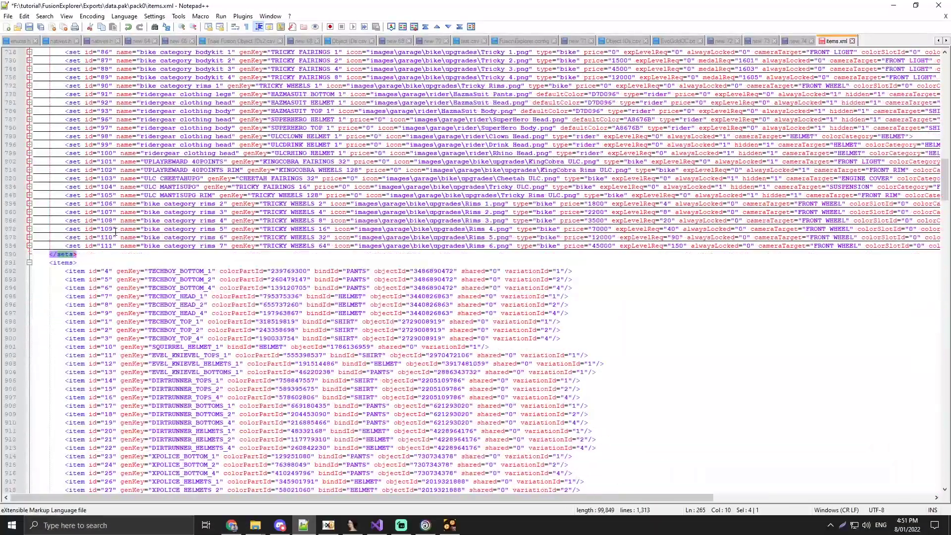
left_click(29, 195)
scroll(106, 232, "up", 2)
left_click(184, 246)
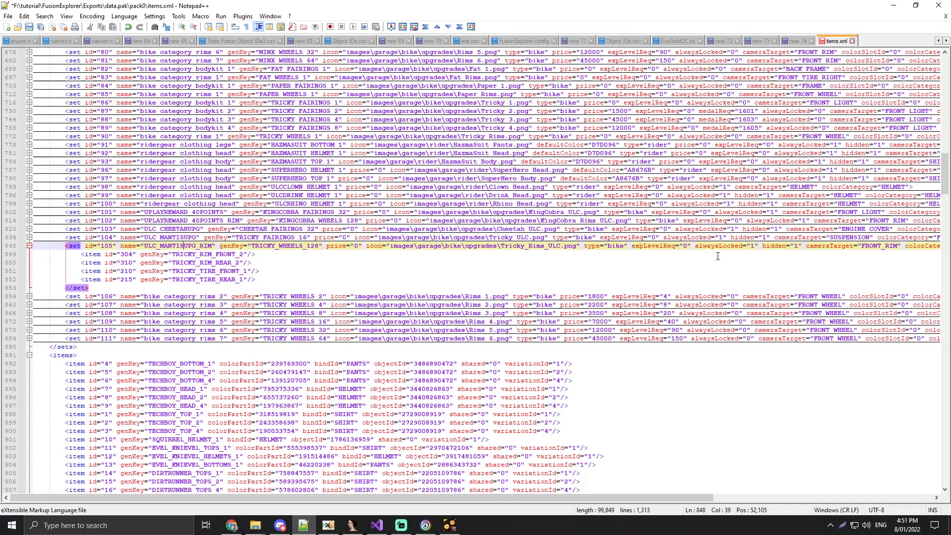
Change set 105's alwaysLocked and hidden values from 1 to 0.
left_click(754, 245)
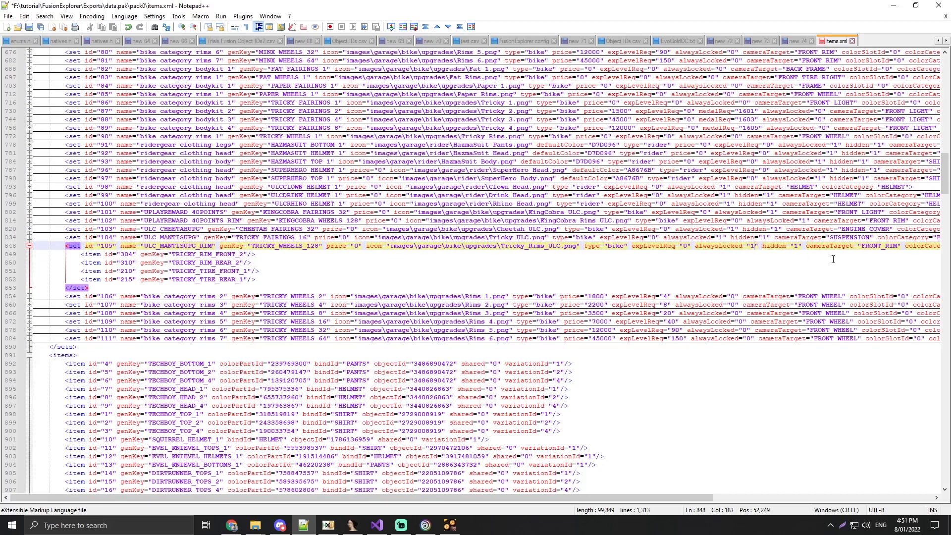
key("Delete")
type("0")
key("Delete")
type("0")
Review set 105's rim and tire items, including rear tire id 215, and scroll toward CHEETAH_WHEELS_64.
left_click(262, 279)
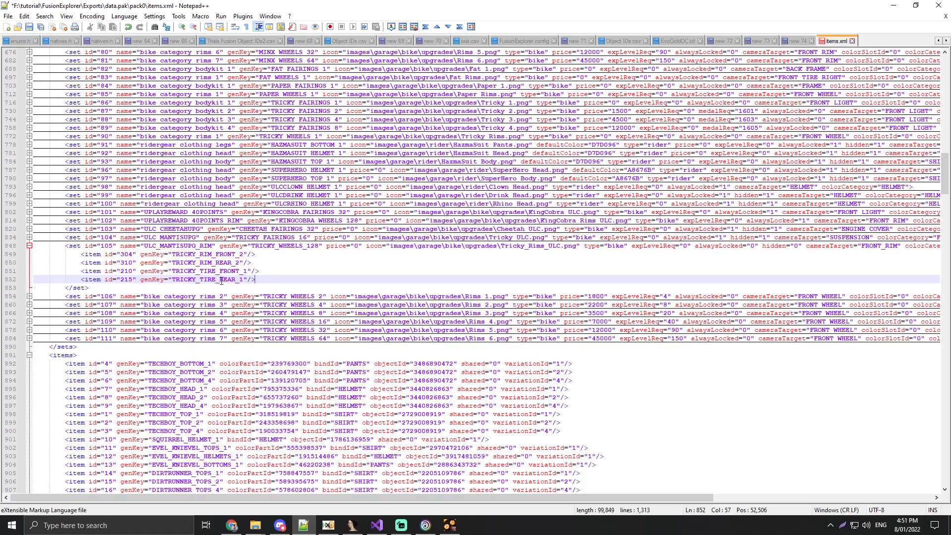
scroll(221, 280, "up", 1)
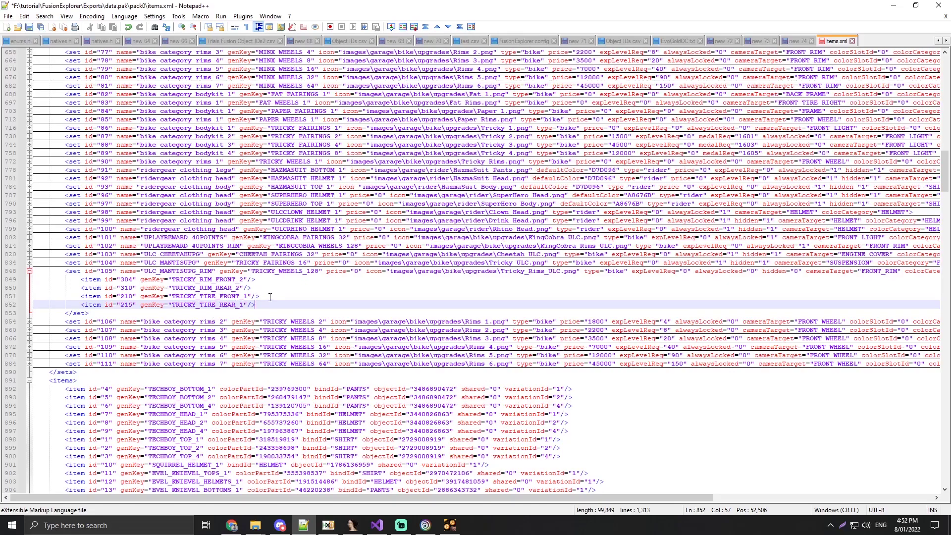
scroll(258, 307, "up", 1)
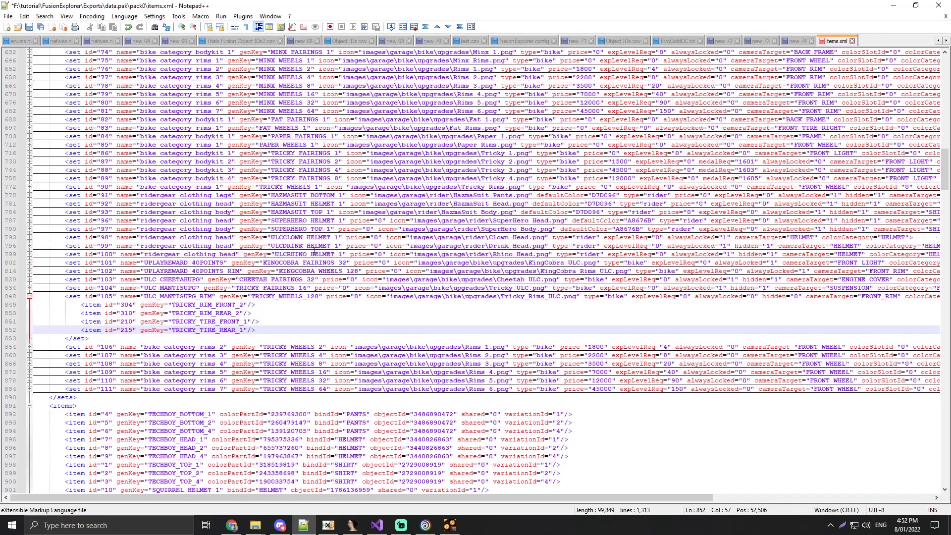
scroll(287, 302, "up", 3)
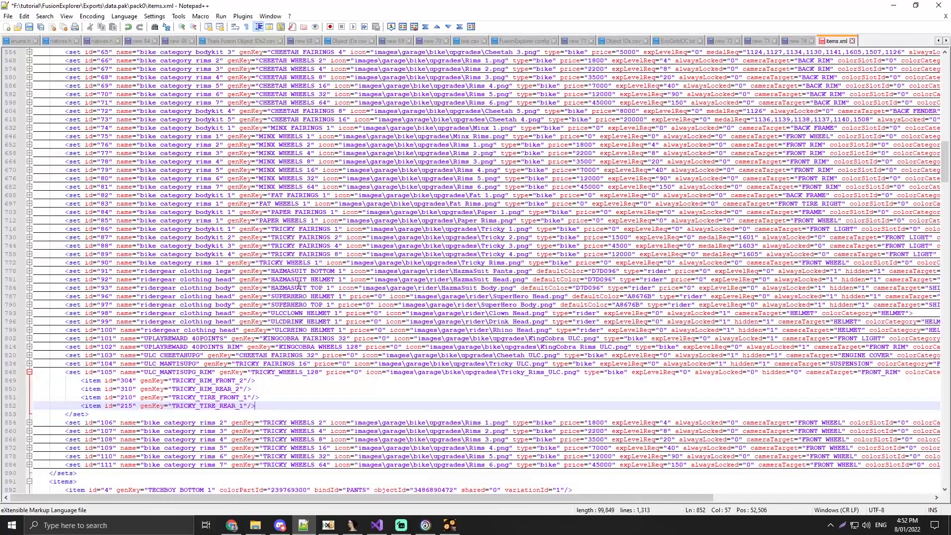
scroll(271, 361, "down", 1)
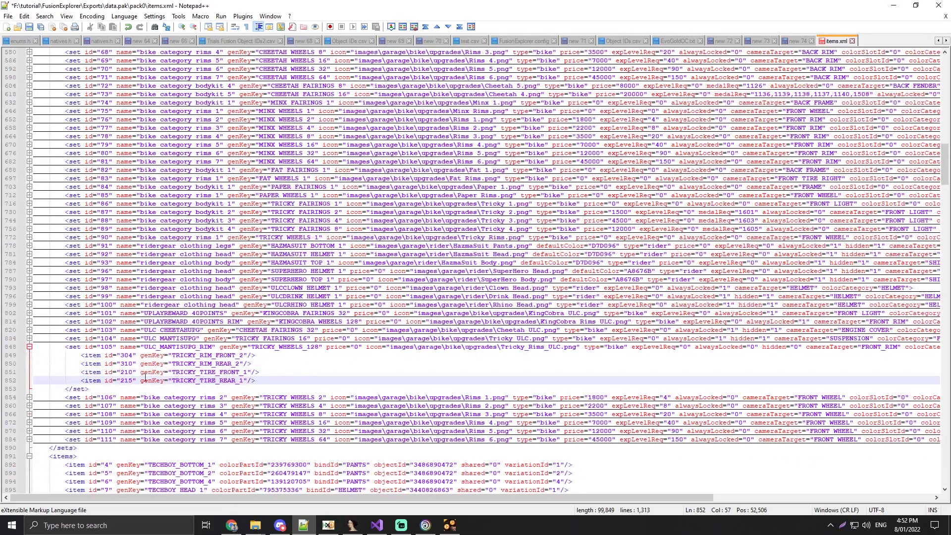
double_click(126, 380)
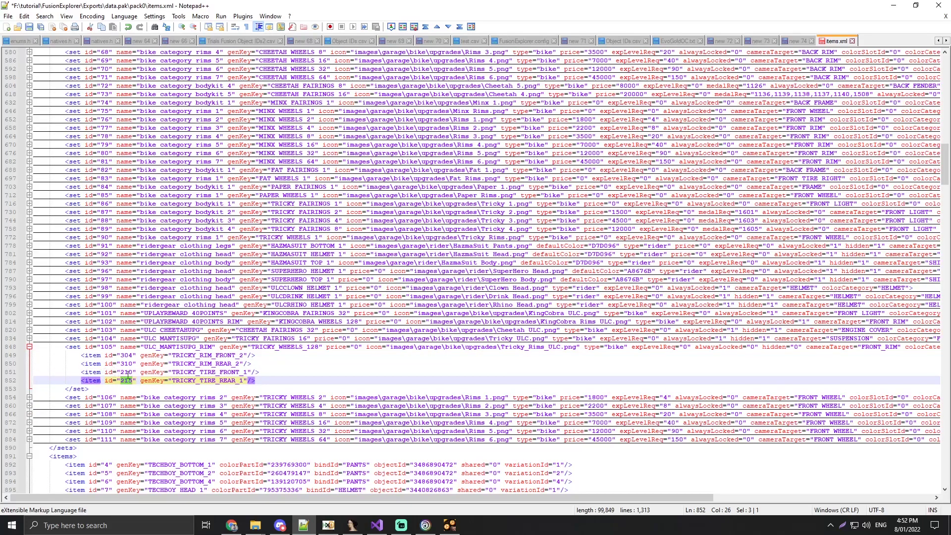
scroll(191, 400, "up", 1)
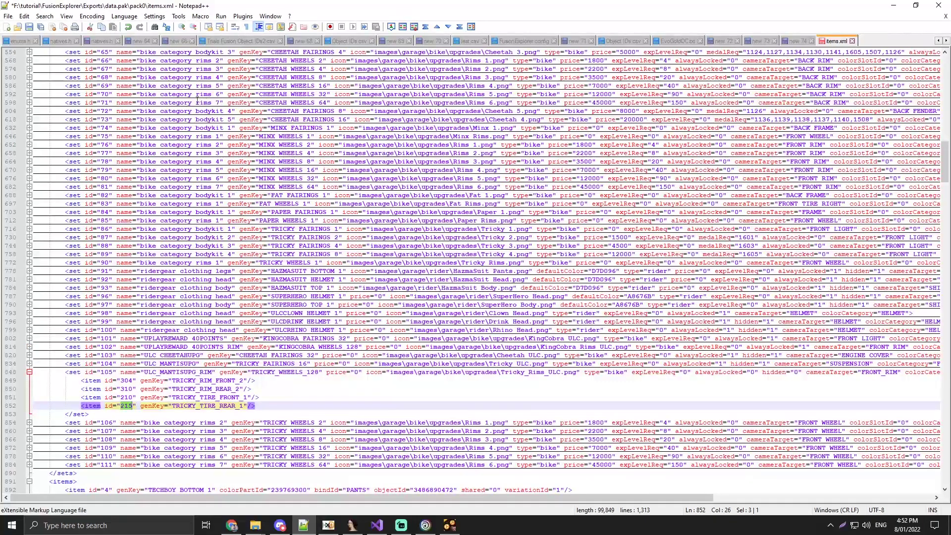
Expand CHEETAH_WHEELS_64 and check its front and rear wheel items, front id 101.
left_click(29, 102)
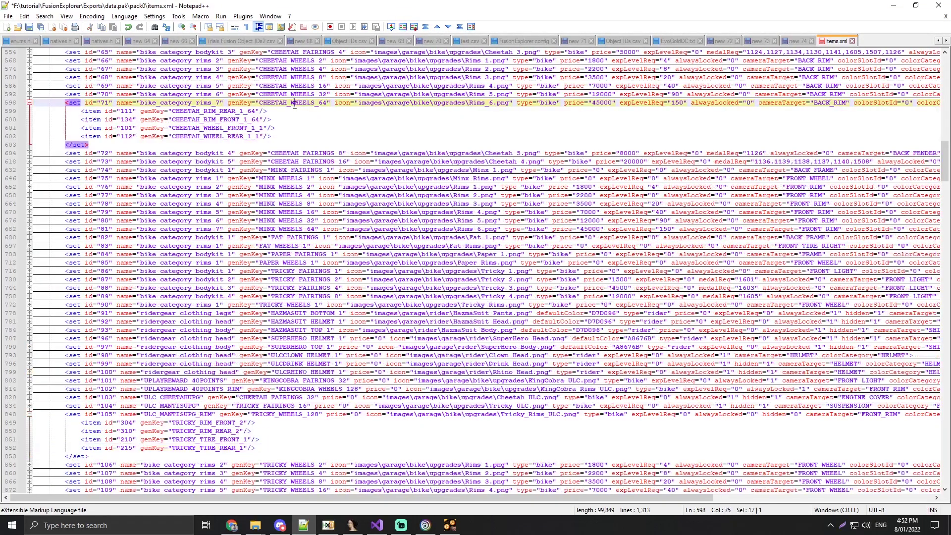
double_click(320, 103)
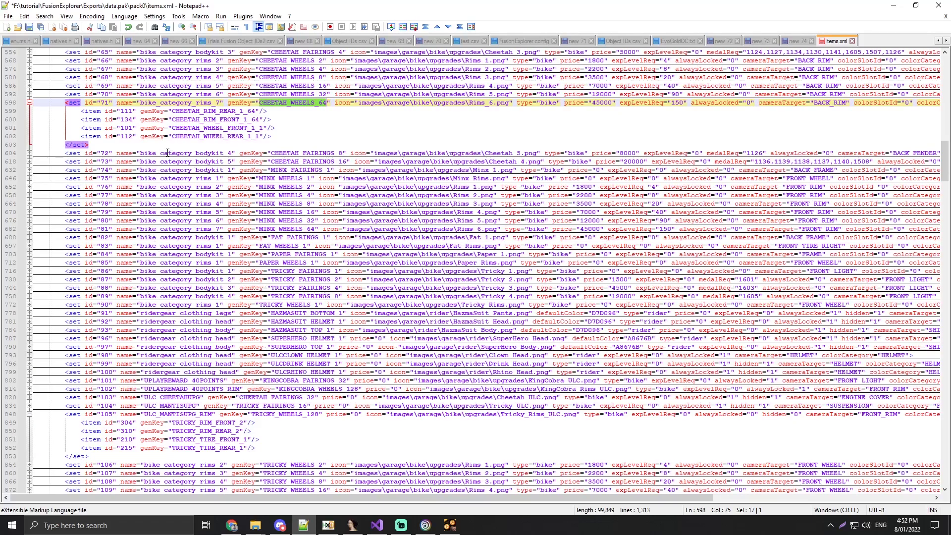
double_click(223, 128)
double_click(224, 137)
scroll(125, 124, "down", 1)
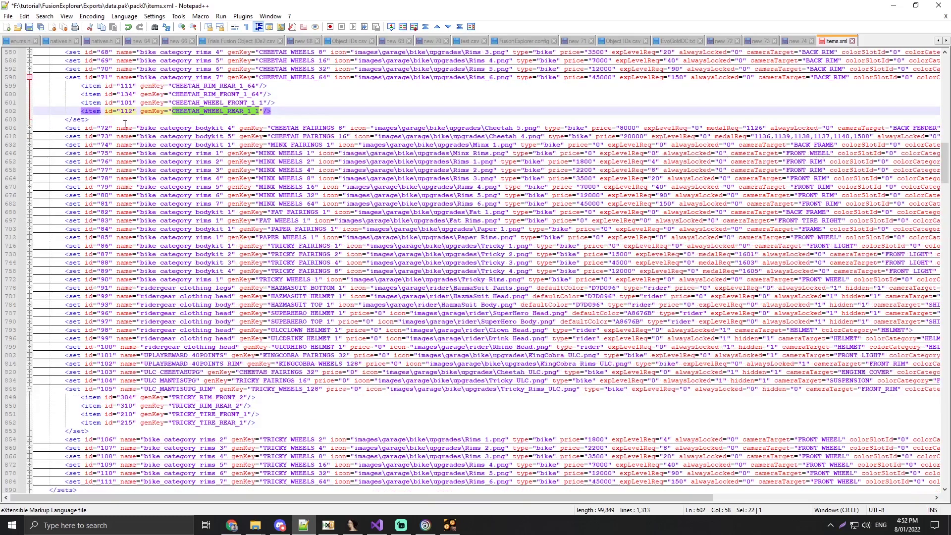
double_click(126, 103)
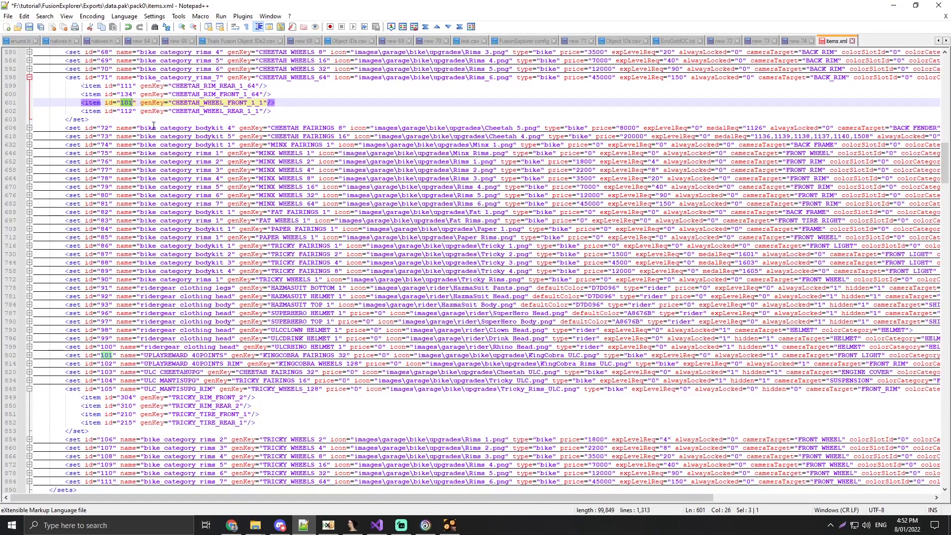
scroll(154, 155, "down", 3)
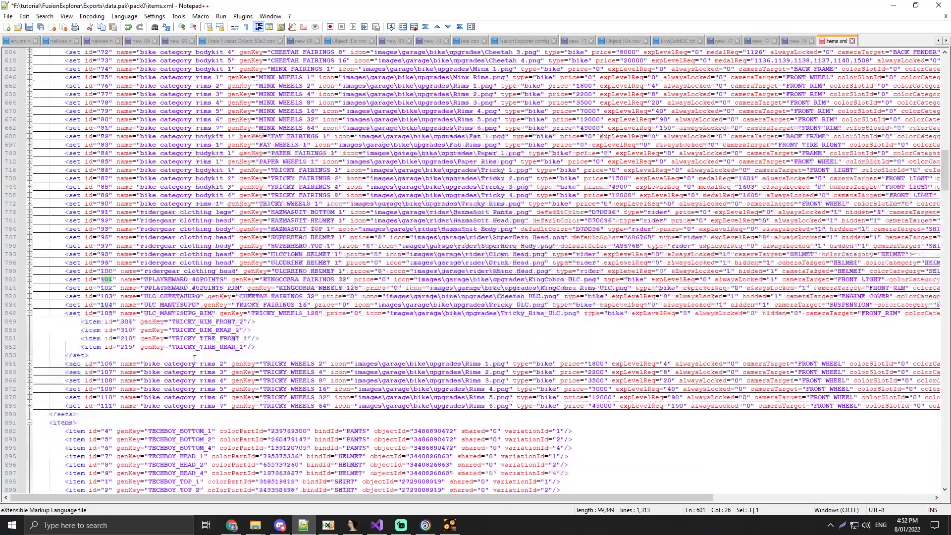
Replace set 105's tire item ids 210 and 215 with 101 and 112.
double_click(124, 339)
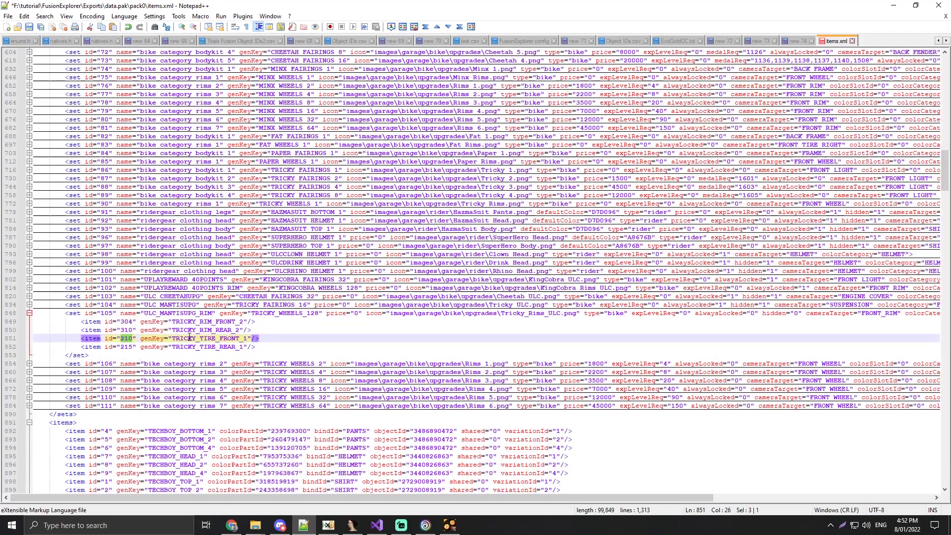
type("101")
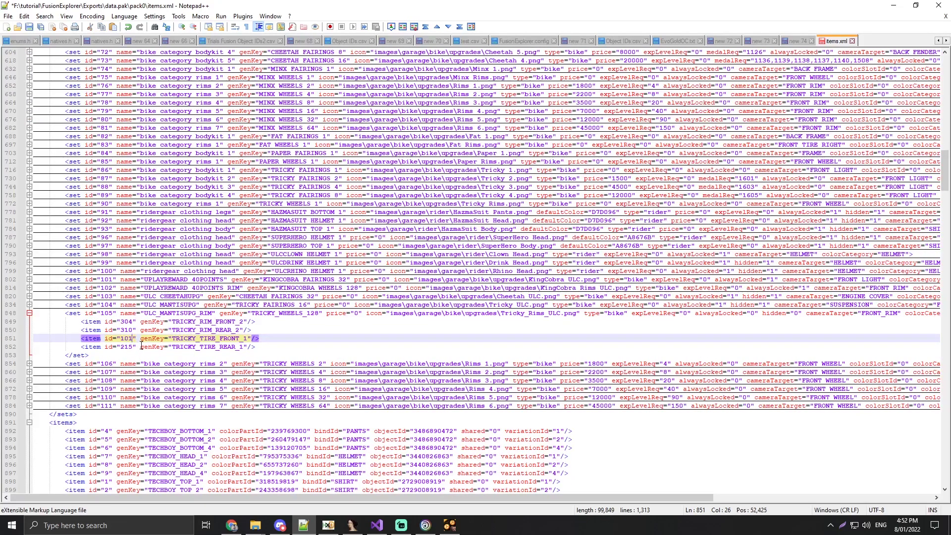
double_click(124, 348)
type("112")
scroll(233, 271, "up", 3)
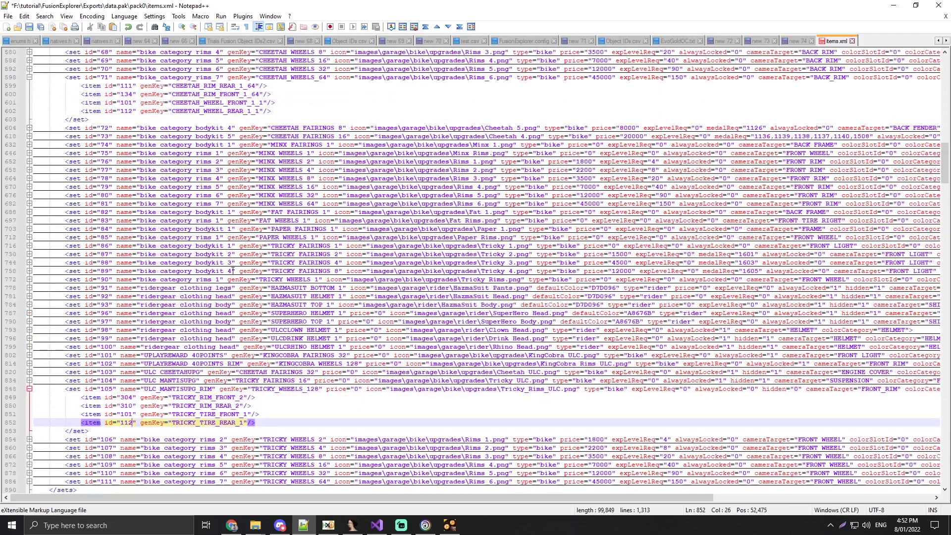
Check the CHEETAH_WHEEL_REAR_1 and MINX WHEELS 2 entries, then save items.xml.
left_click(222, 111)
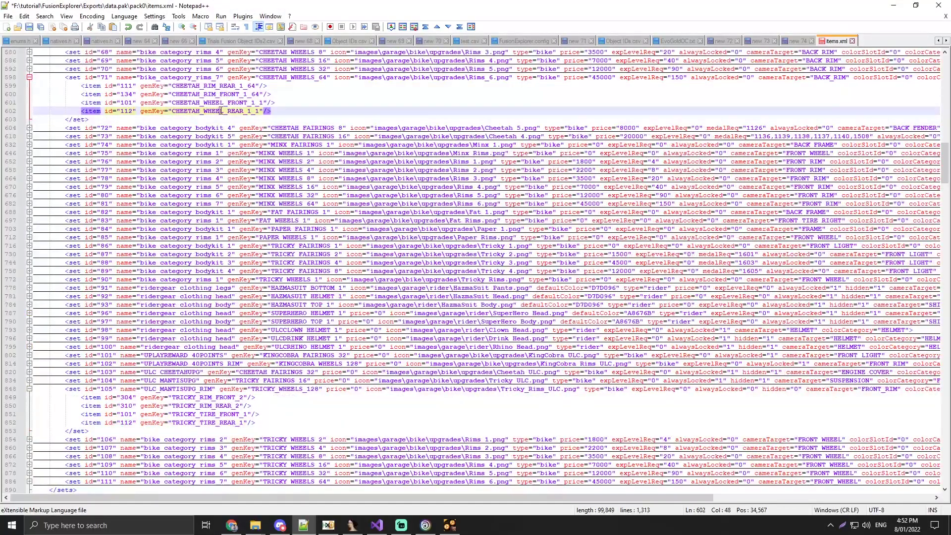
left_click(282, 161)
scroll(149, 198, "down", 1)
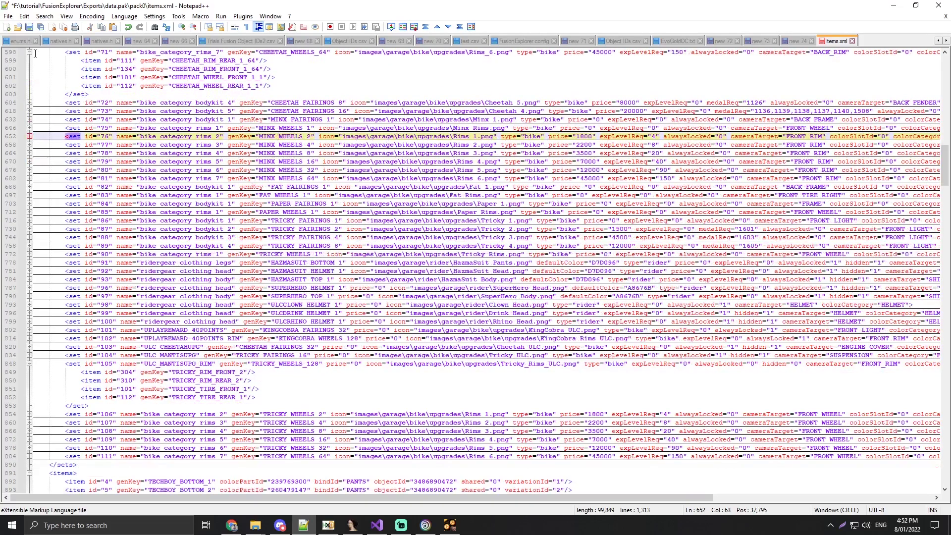
left_click(29, 26)
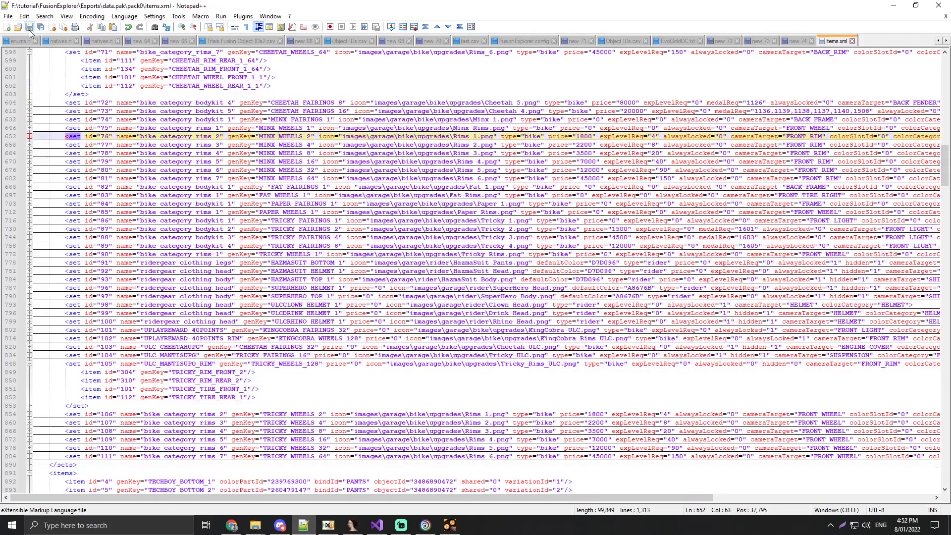
Import the edited items.xml from F:\tutorial\FusionExplorer\Exports\data.pak\pack0 into data.pak.
left_click(448, 524)
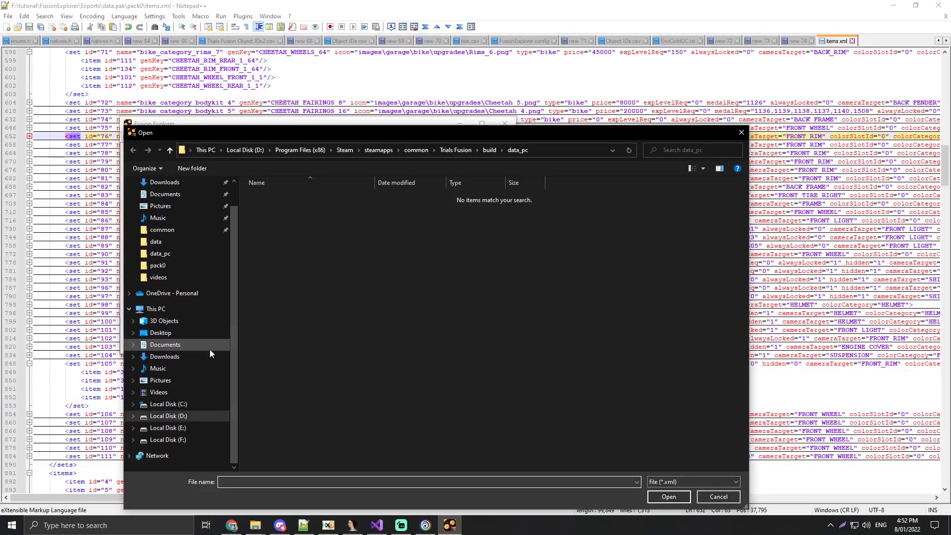
left_click(203, 438)
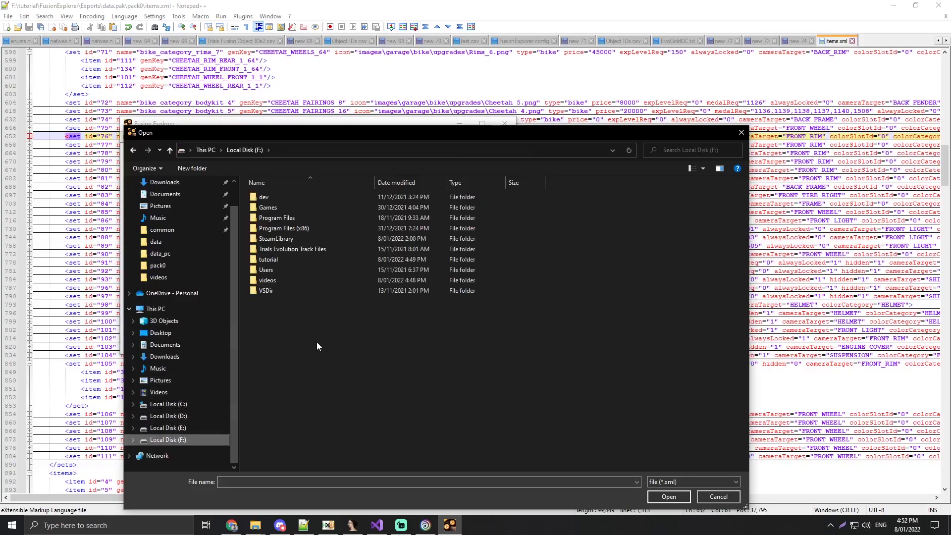
double_click(295, 261)
double_click(280, 198)
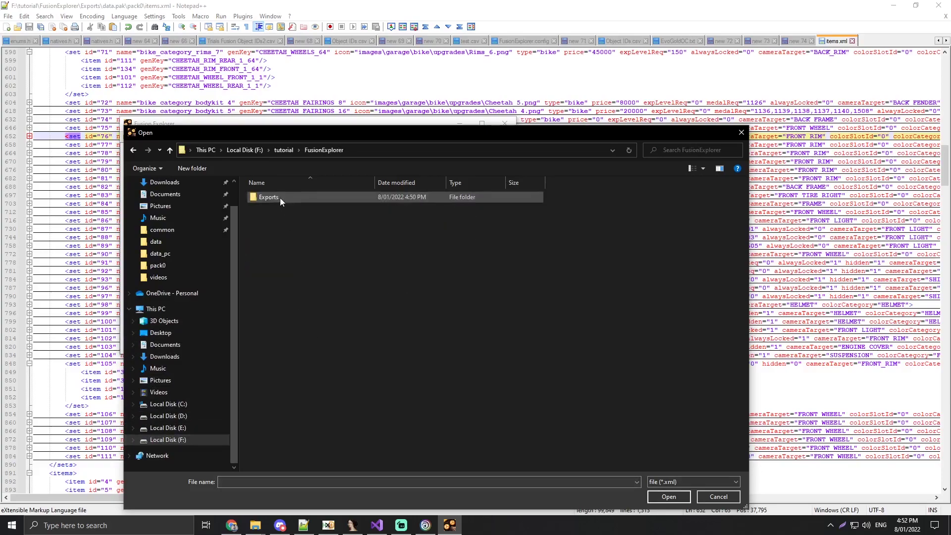
double_click(281, 198)
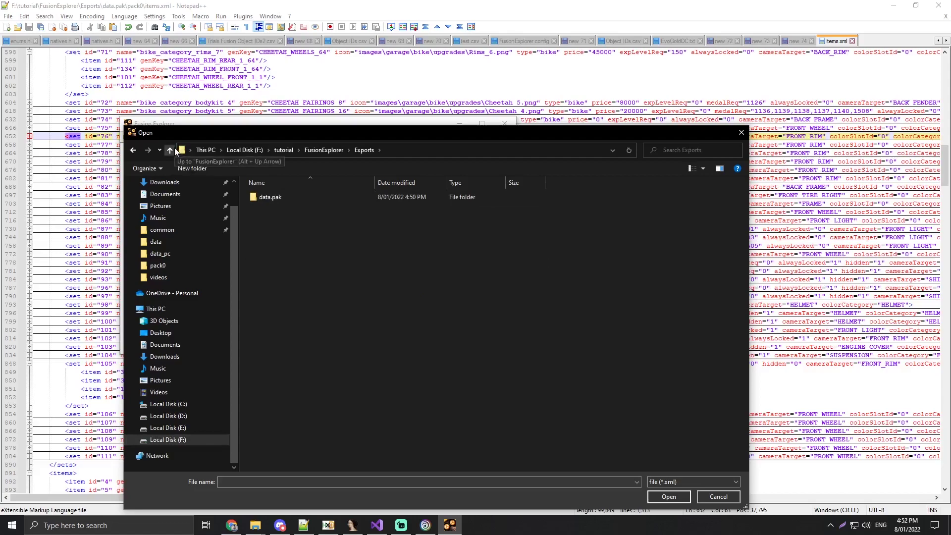
double_click(304, 200)
double_click(304, 200)
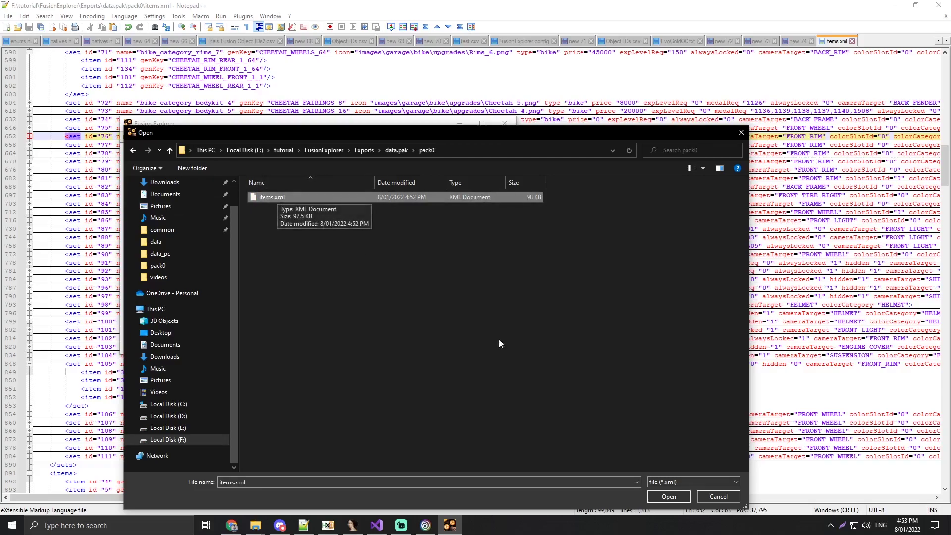
left_click(660, 497)
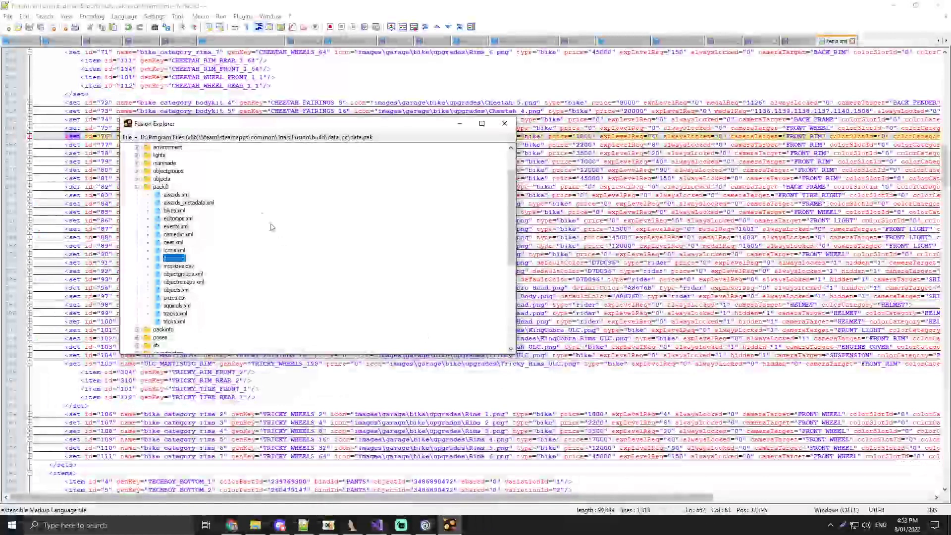
Save the modified data.pak archive.
left_click(128, 137)
left_click(164, 160)
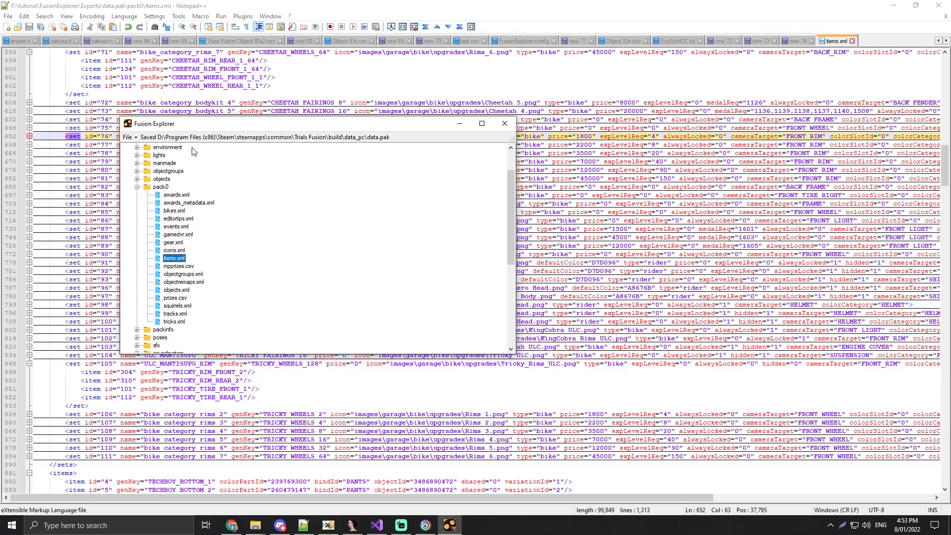
left_click_drag(161, 128, 195, 132)
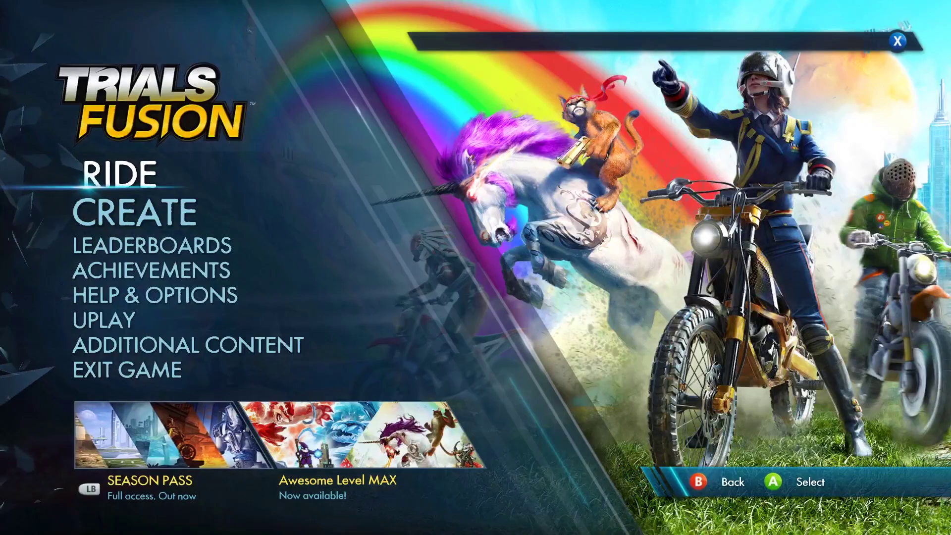
Equip the Pit Viper with Light Up The Skies wheels via the garage's Customize > Wheels menu.
key("Return")
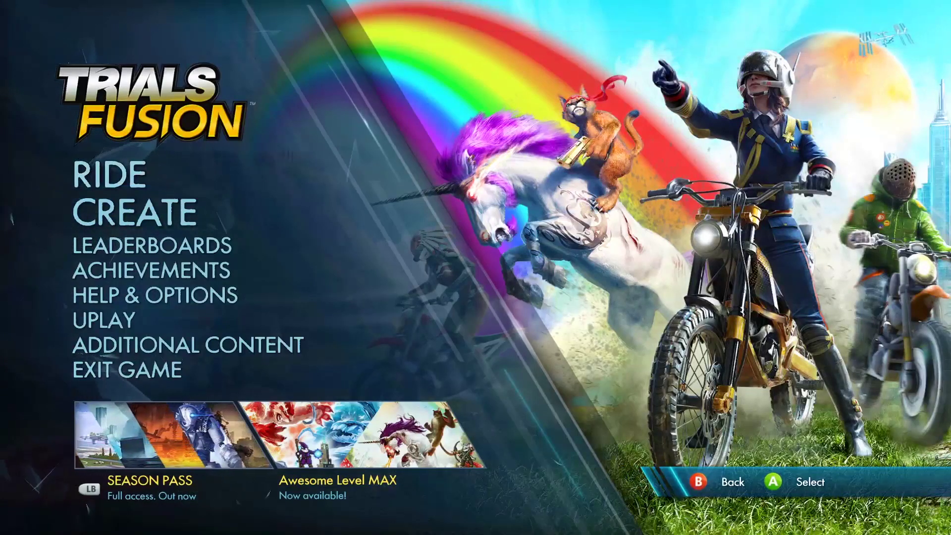
key("Right")
key("Right")
key("Right")
key("Right")
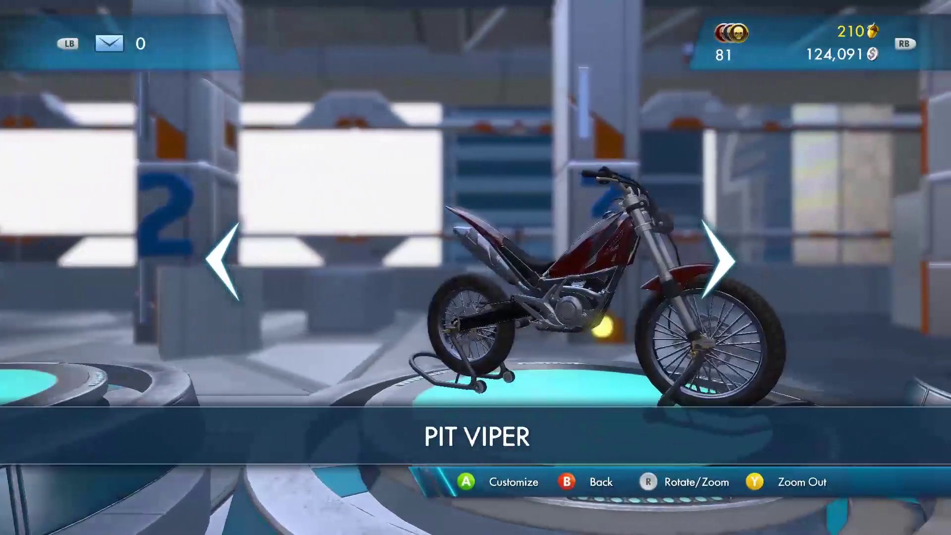
key("Return")
key("Down")
key("Down")
key("Return")
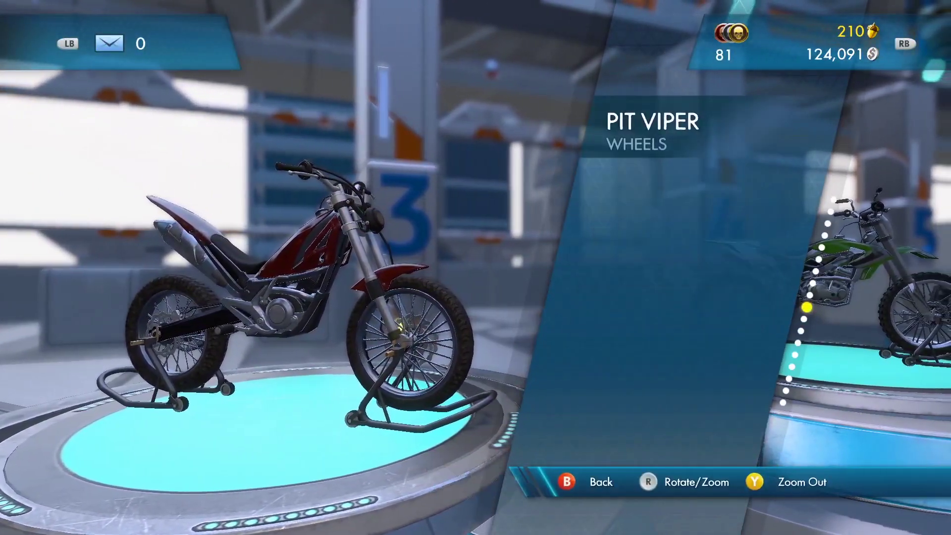
key("Down")
key("Down")
key("Down")
key("Down")
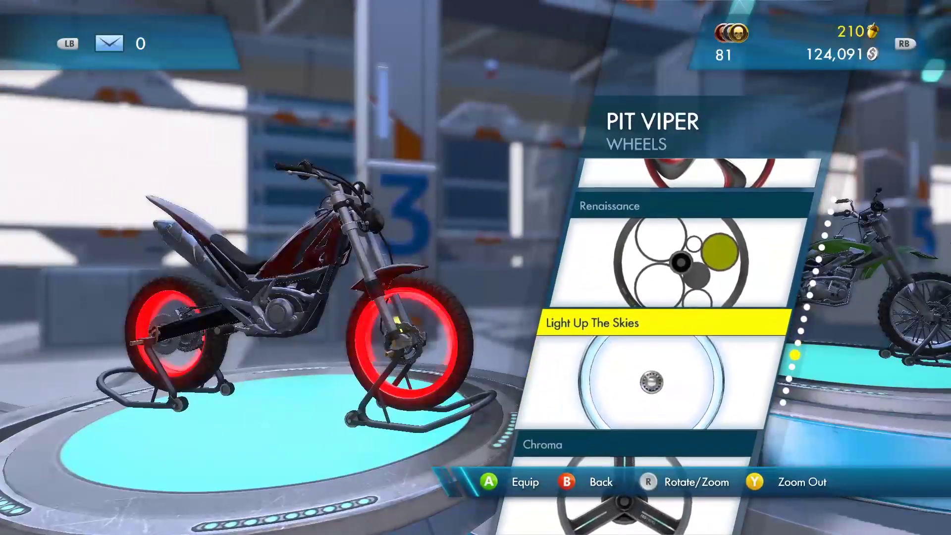
key("Return")
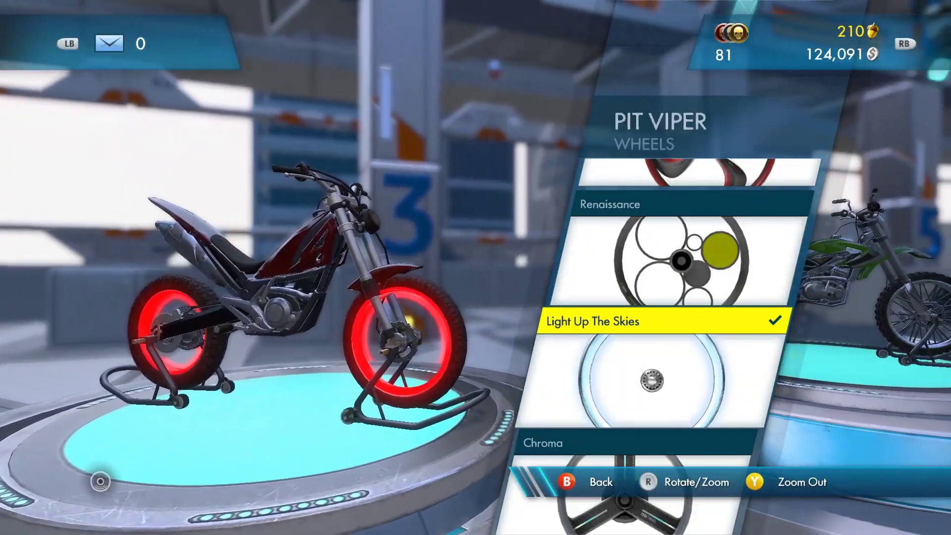
key("Escape")
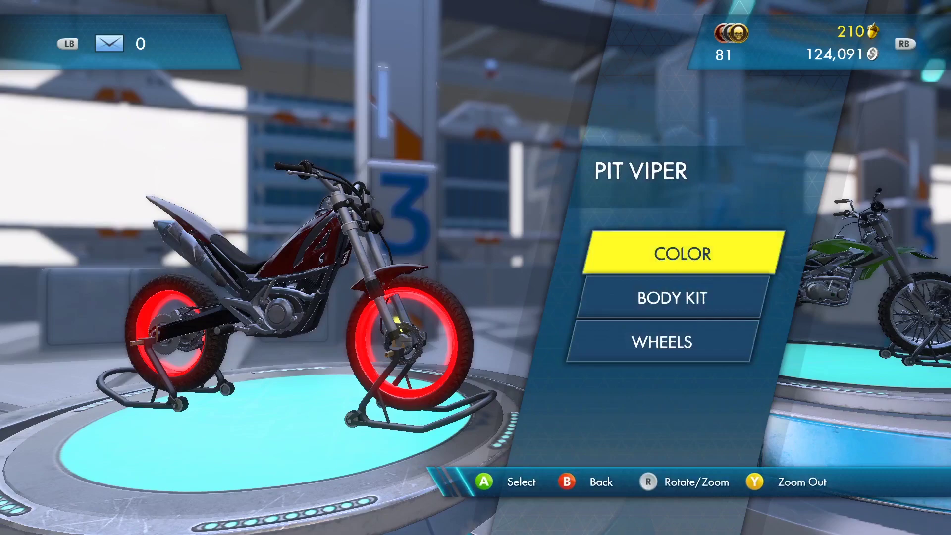
Recolour the Pit Viper's wheels to pure red (H:0 S:100 B:100) and confirm.
key("Return")
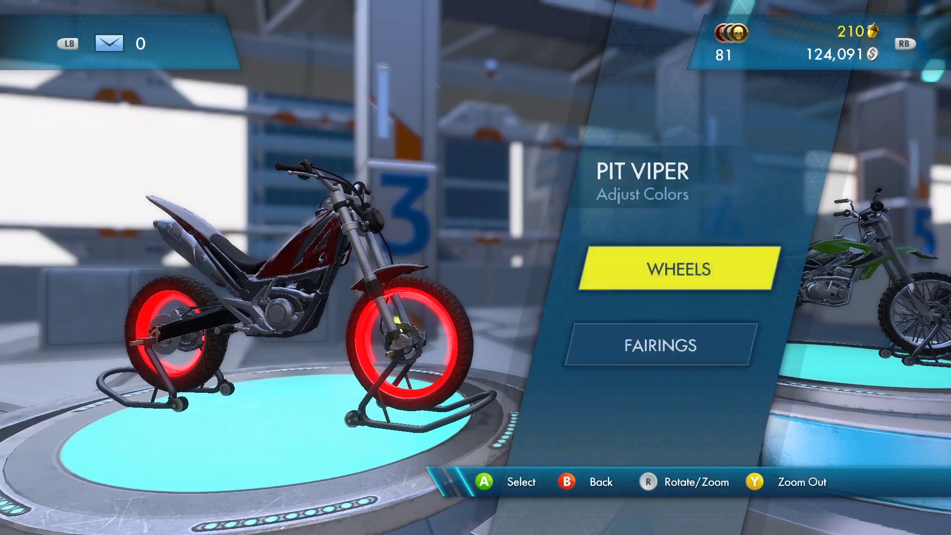
key("Return")
key("Return")
key("Right")
key("Right")
key("Right")
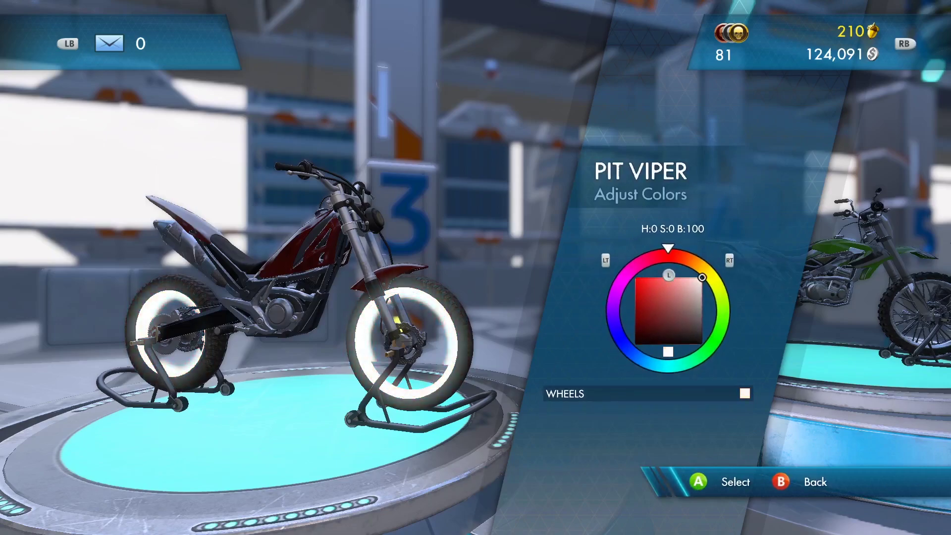
key("Down")
key("Down")
key("Down")
key("Left")
key("Left")
key("Left")
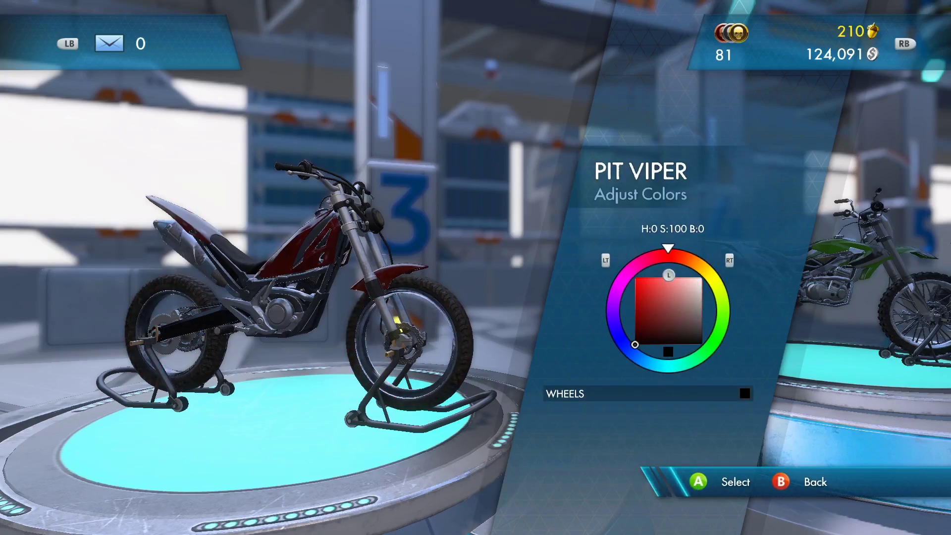
key("Up")
key("Up")
key("Up")
key("Down")
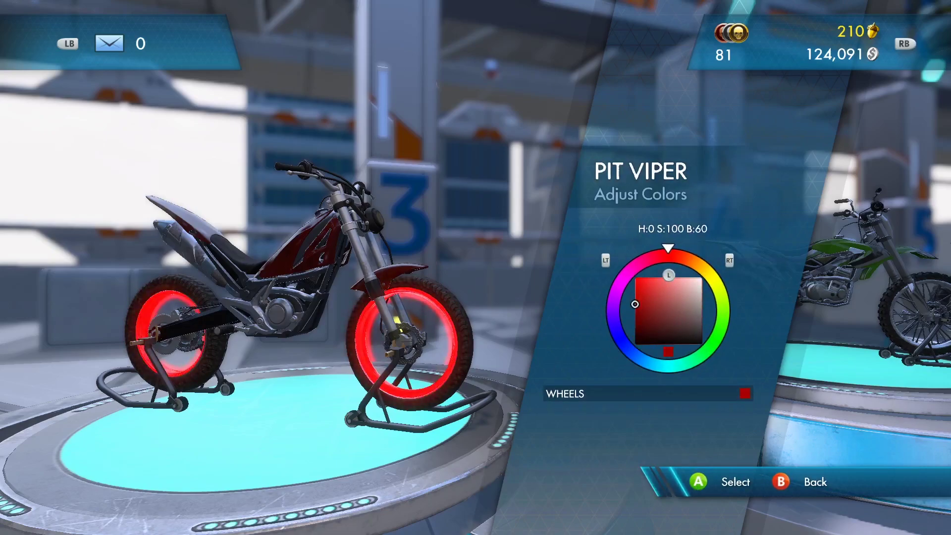
key("Up")
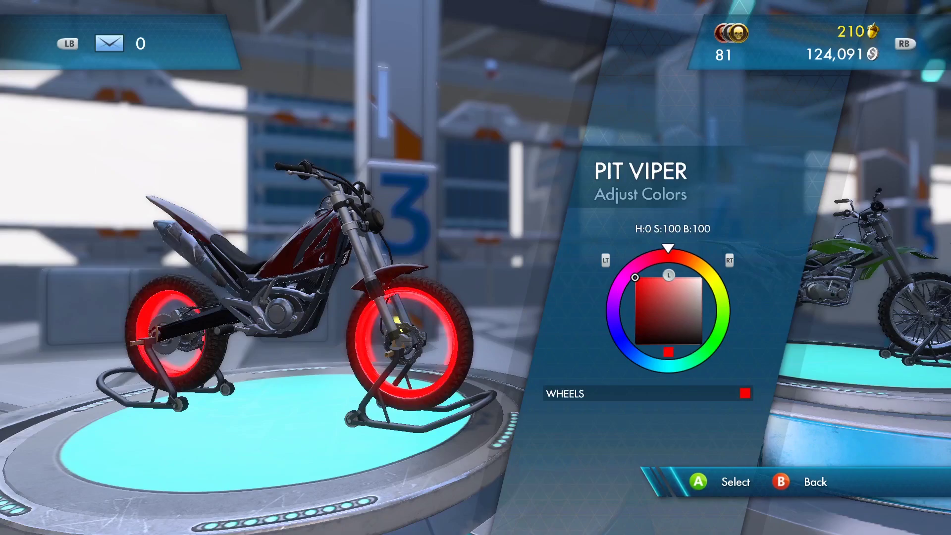
key("Return")
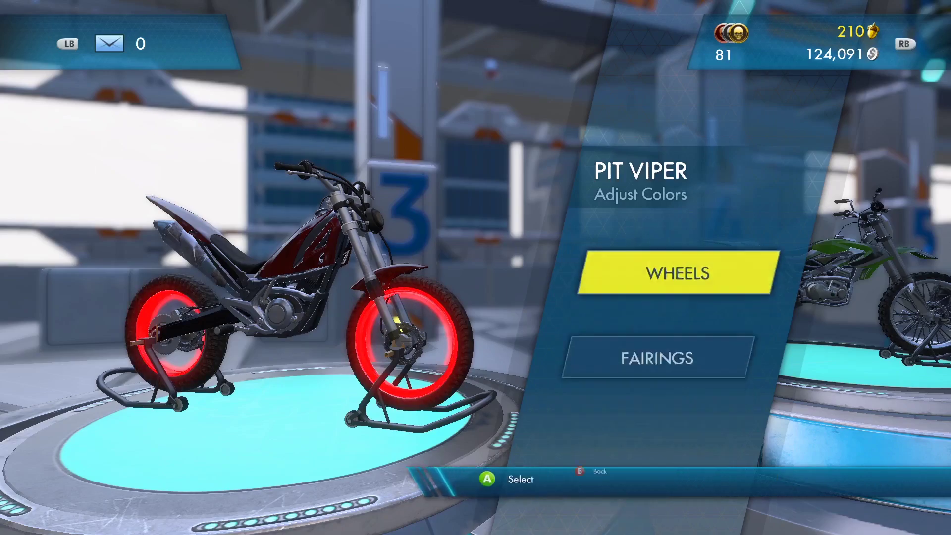